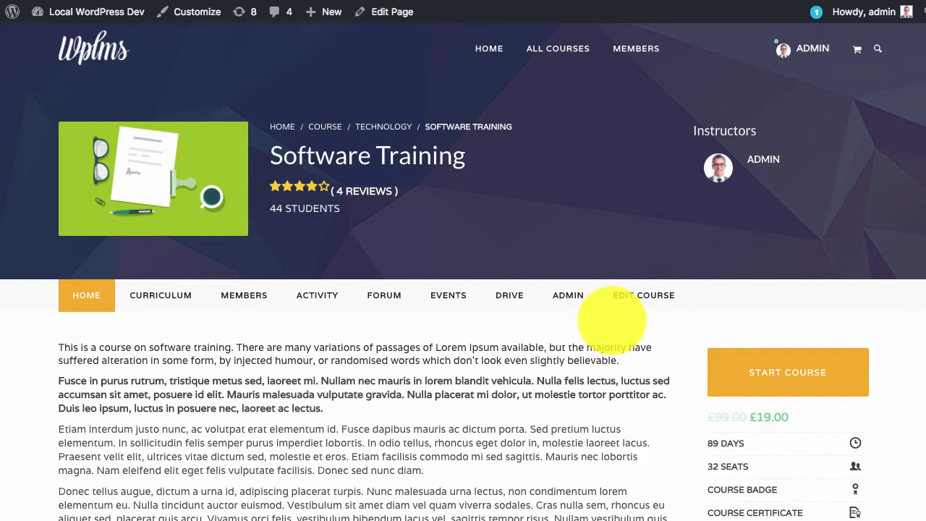
Create a new quiz titled 'Dynamic Quiz' at the end of the Software Training curriculum
click(630, 293)
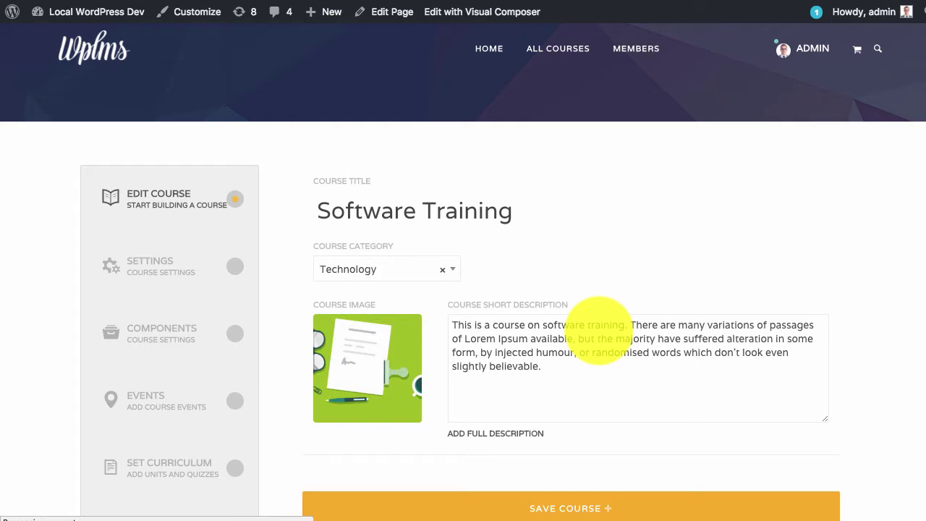
scroll(530, 287, down, 3)
click(196, 319)
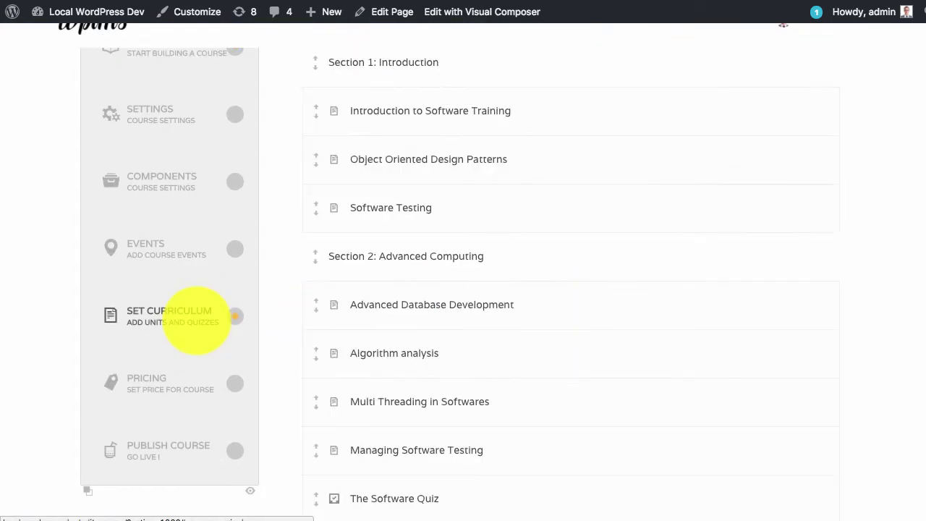
scroll(589, 291, down, 5)
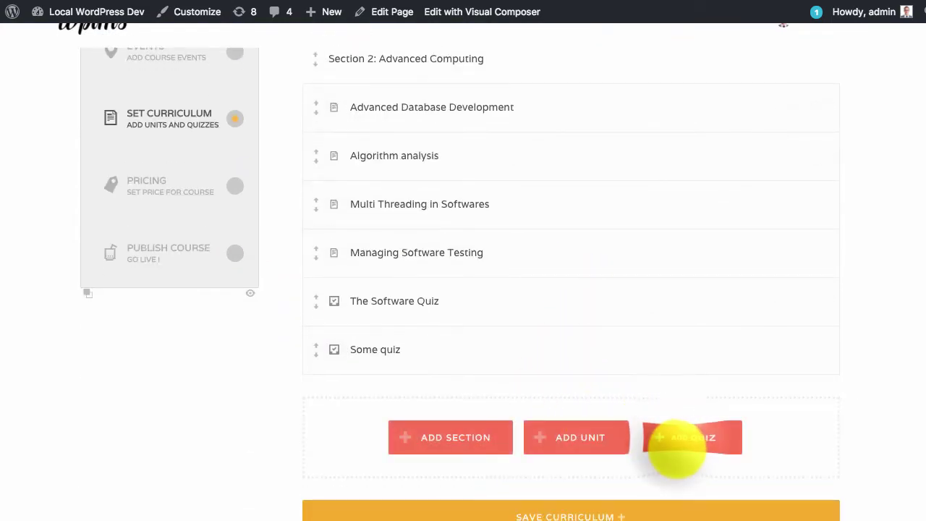
click(688, 443)
click(658, 420)
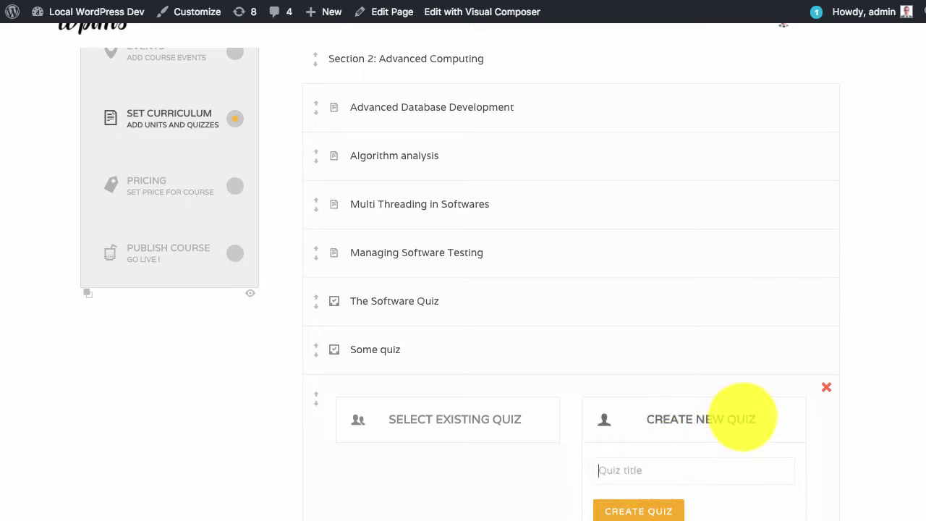
scroll(742, 415, down, 4)
text(Dy)
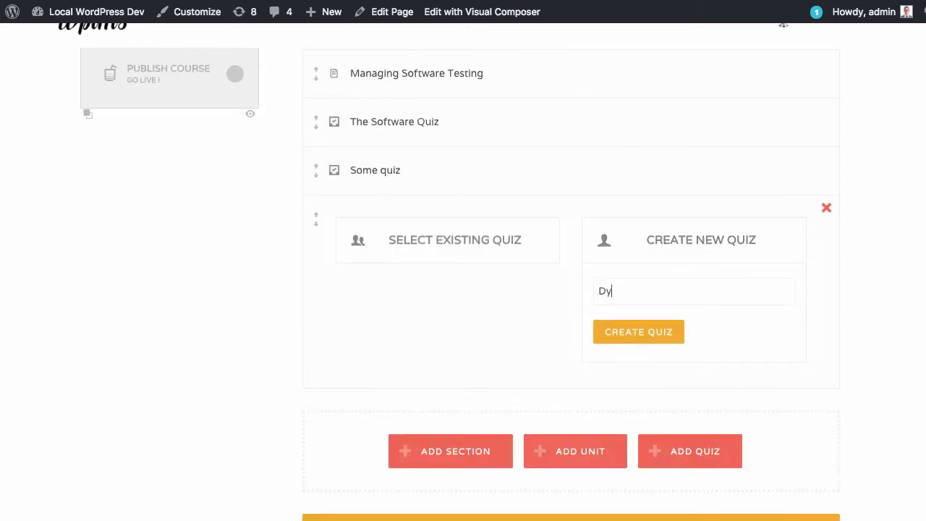
text(namic Quiz)
click(636, 330)
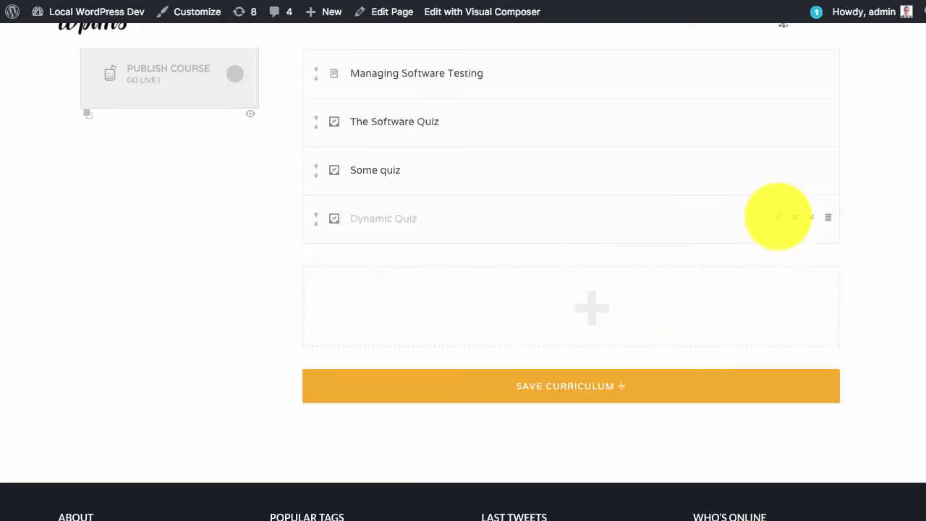
Give Dynamic Quiz a new category named 'dynamic'
click(778, 217)
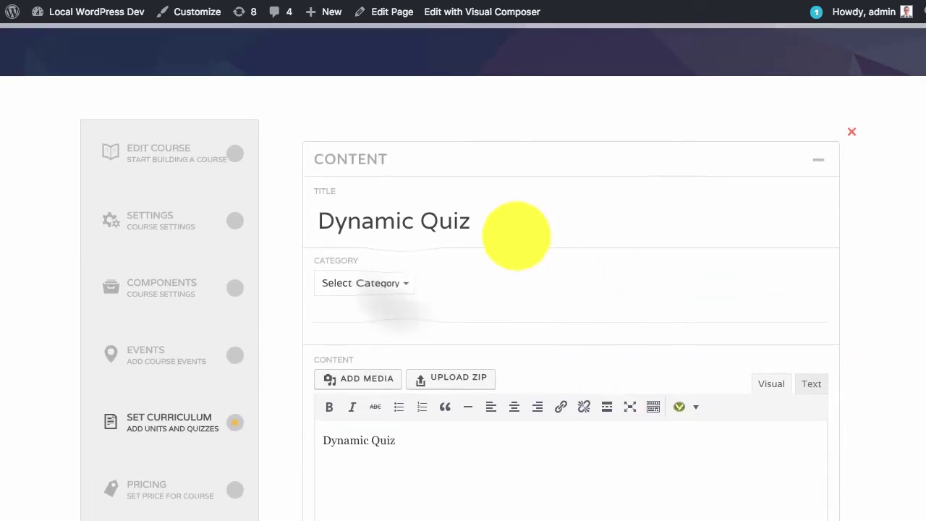
click(403, 285)
click(391, 297)
text(dynamic)
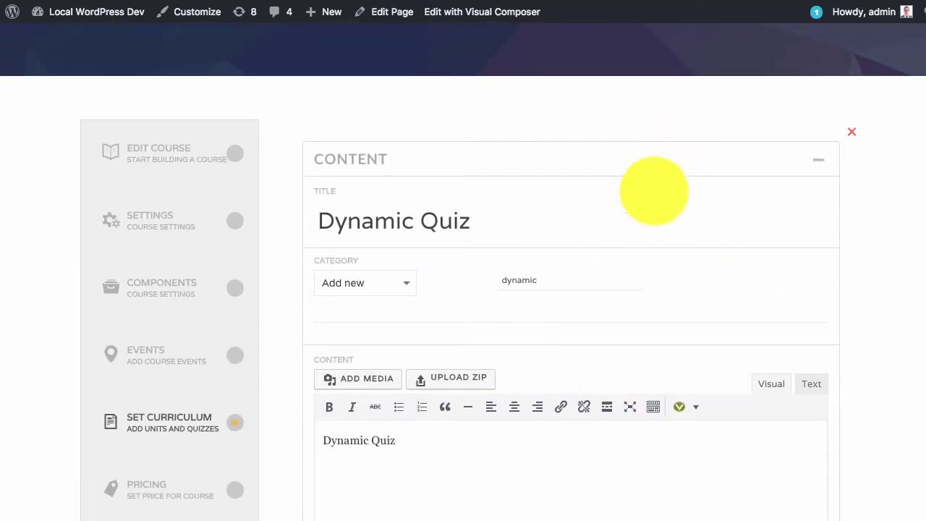
scroll(586, 333, down, 2)
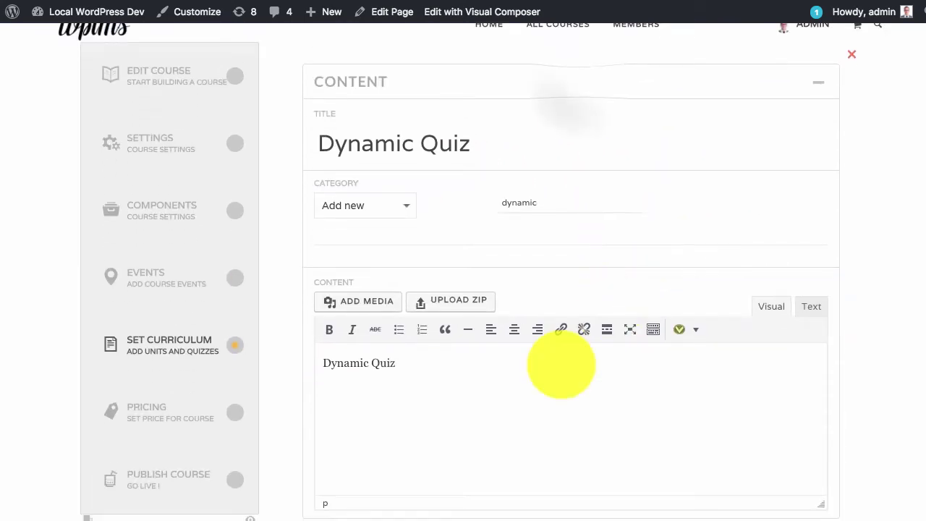
Set the quiz's Connected Course to Software Training in its settings
click(578, 86)
click(587, 128)
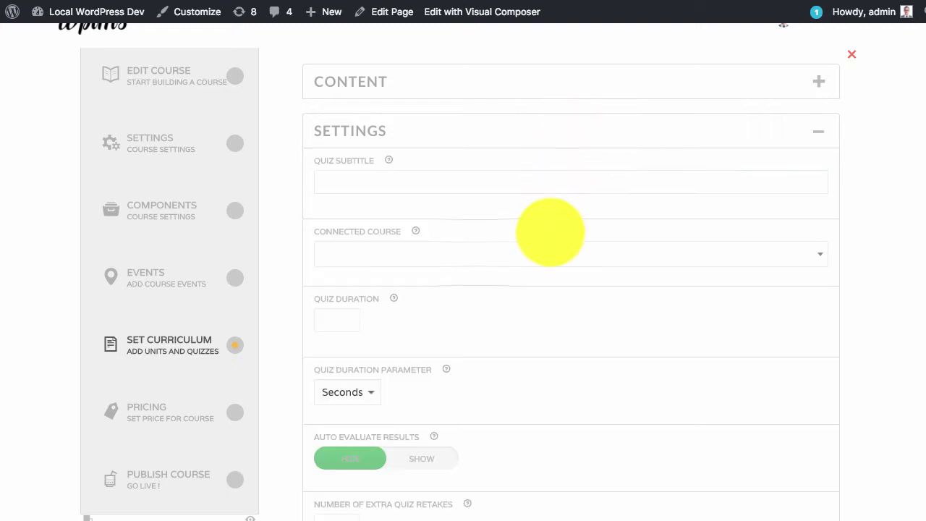
click(470, 255)
click(181, 79)
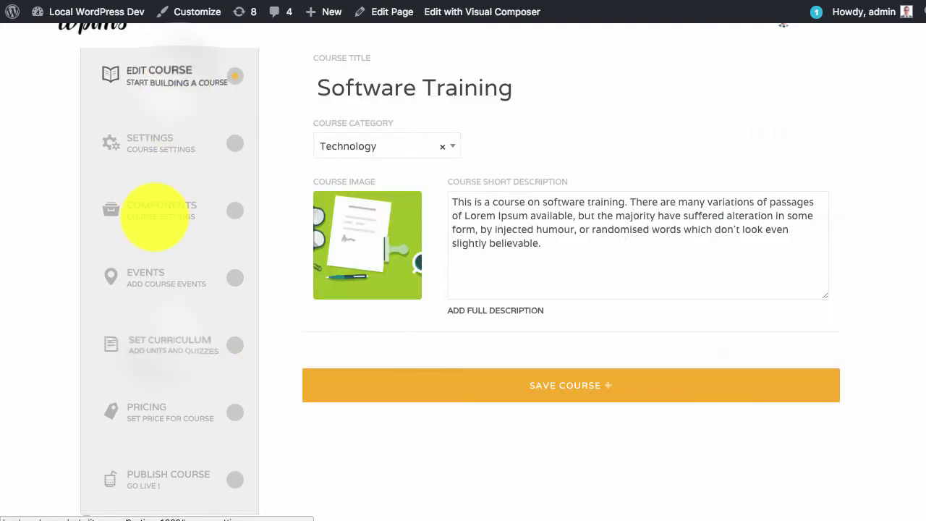
click(161, 343)
click(440, 251)
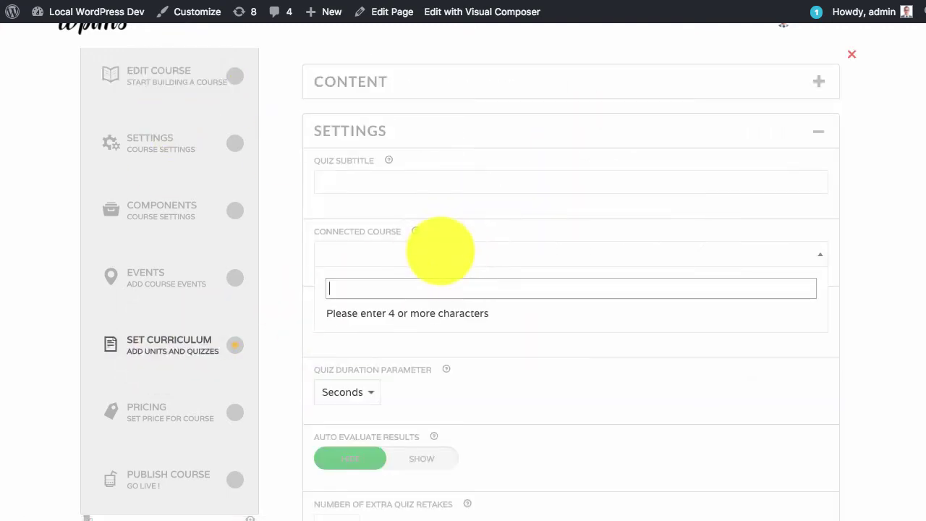
text(soft)
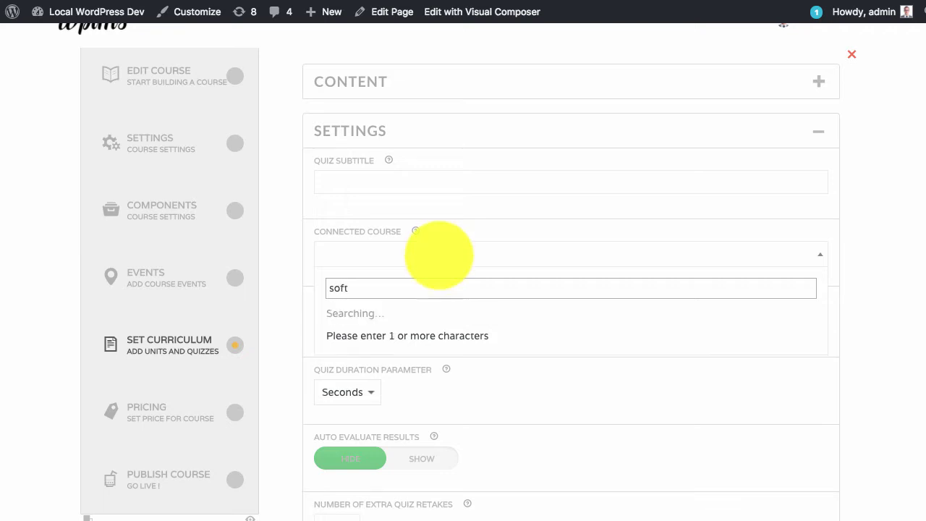
click(394, 312)
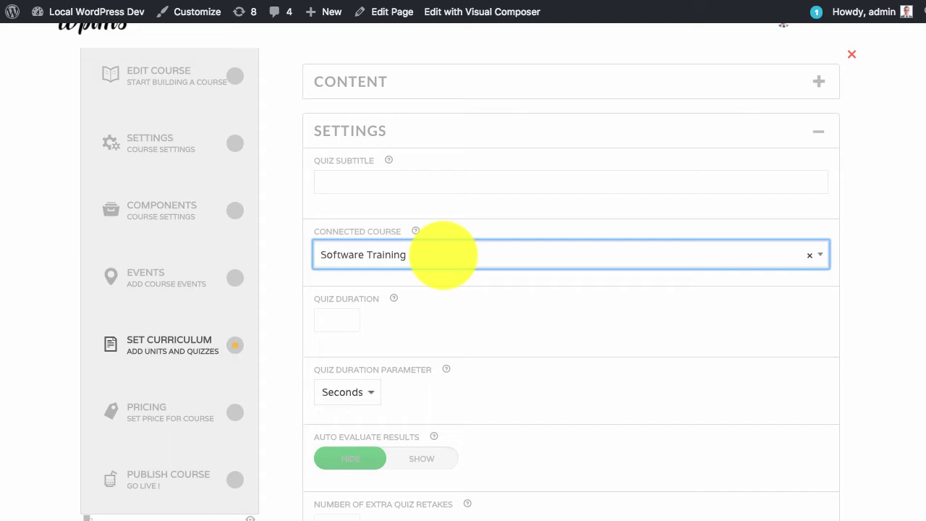
Set the quiz duration to 5 minutes
click(542, 334)
scroll(542, 334, down, 2)
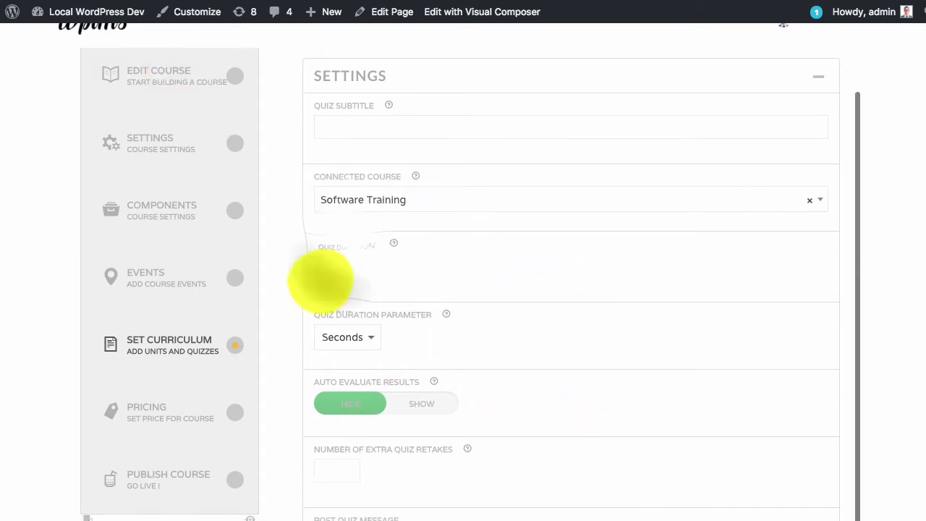
click(337, 265)
text(5)
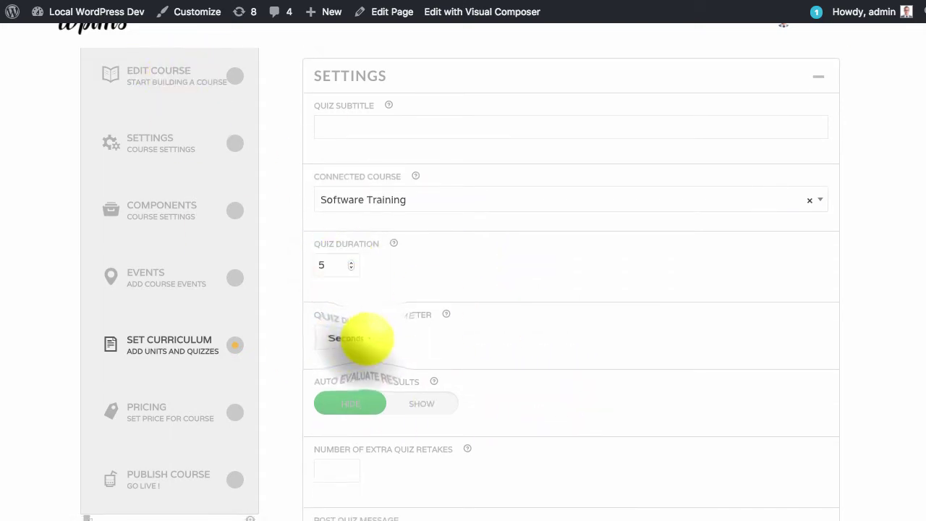
click(355, 337)
key(Return)
Show auto-evaluated results and allow 5 extra retakes
scroll(571, 325, down, 5)
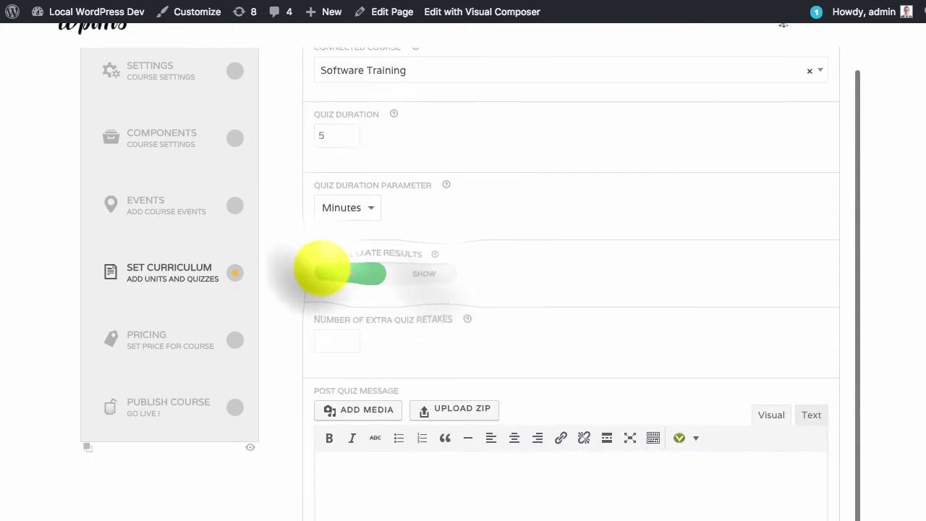
click(427, 273)
scroll(572, 271, down, 5)
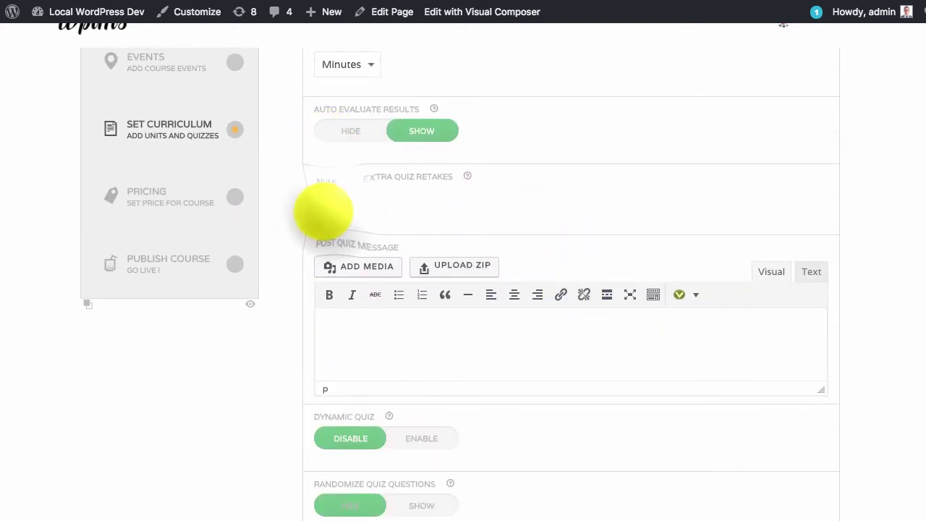
click(335, 197)
text(5)
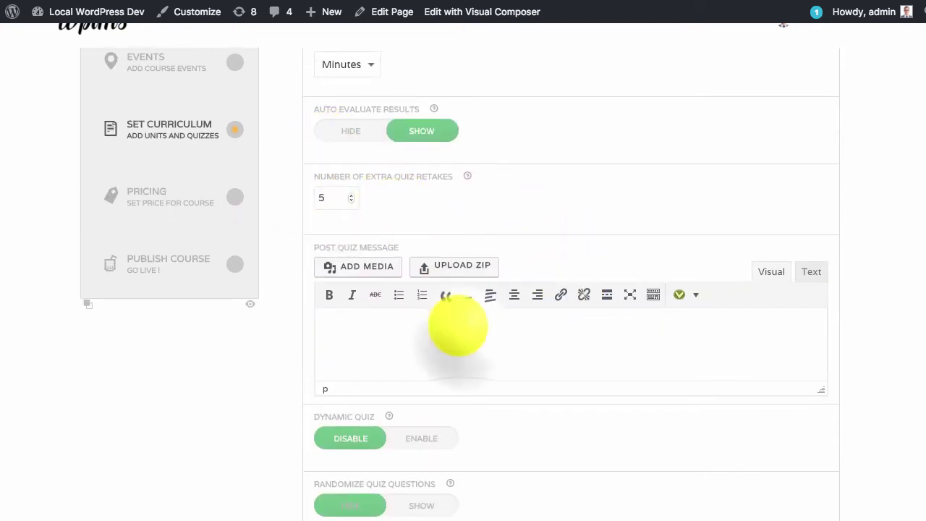
click(477, 329)
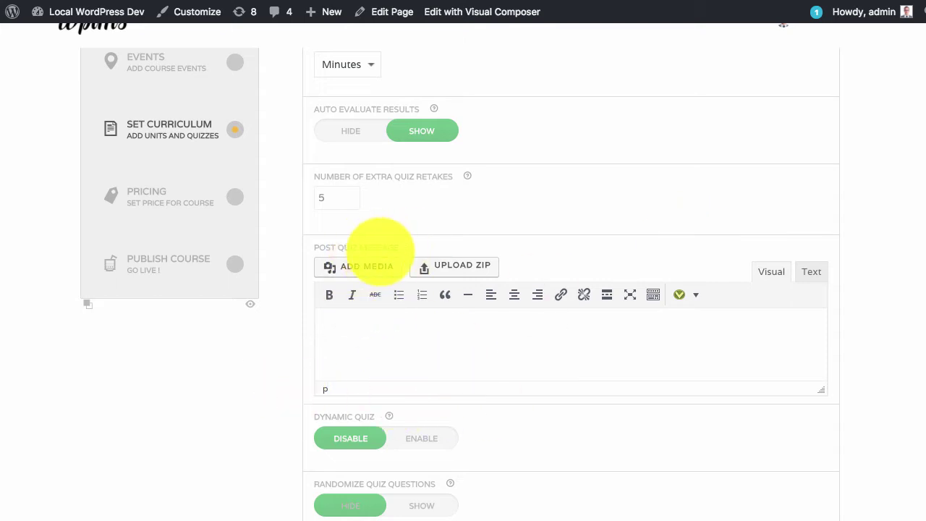
scroll(434, 354, down, 4)
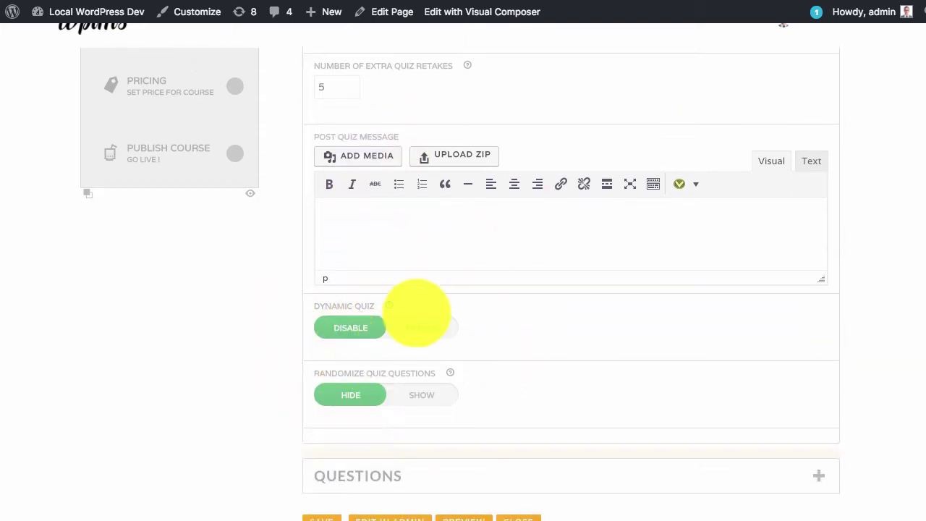
scroll(506, 332, down, 3)
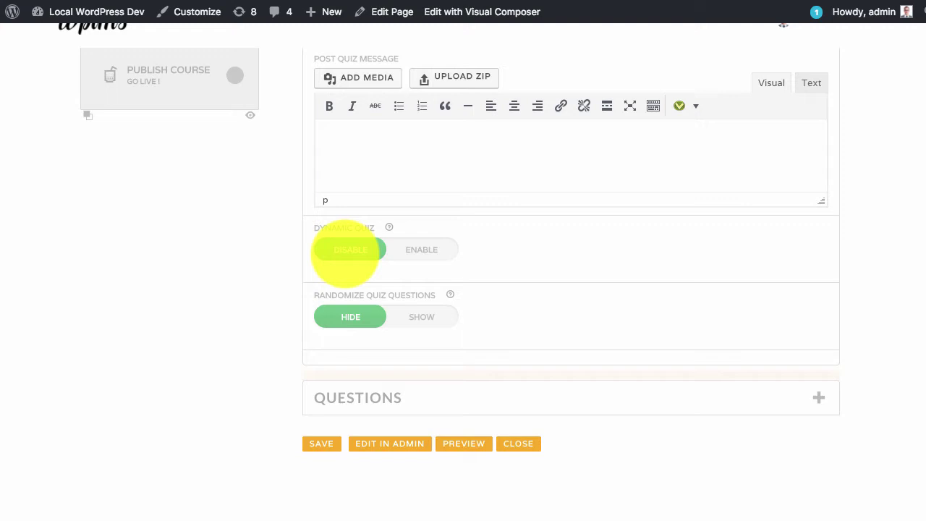
Enable dynamic quiz mode and add a first tag row drawing 5 MCQ questions
click(413, 249)
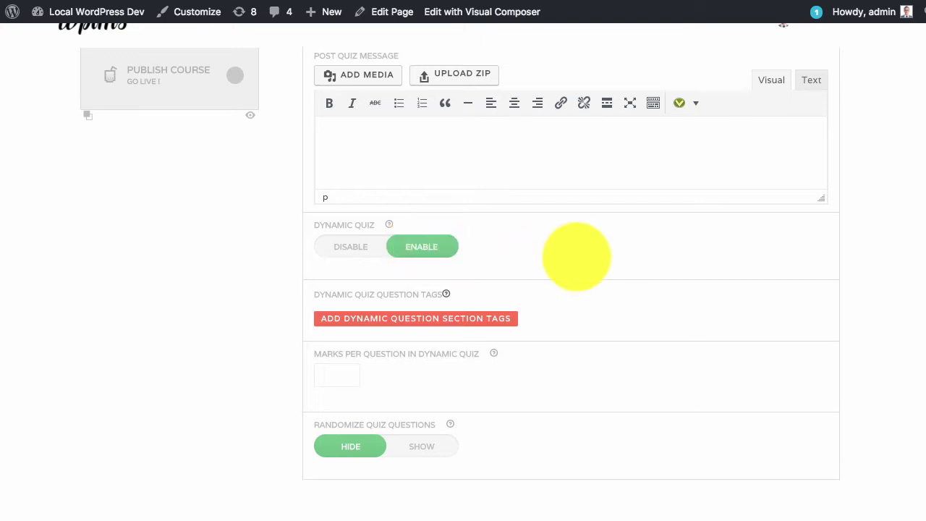
scroll(506, 264, down, 1)
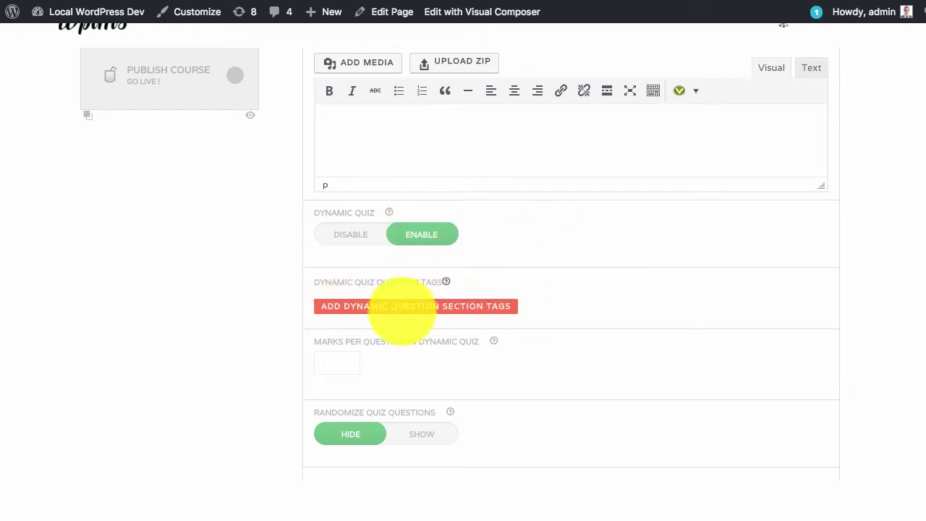
click(346, 308)
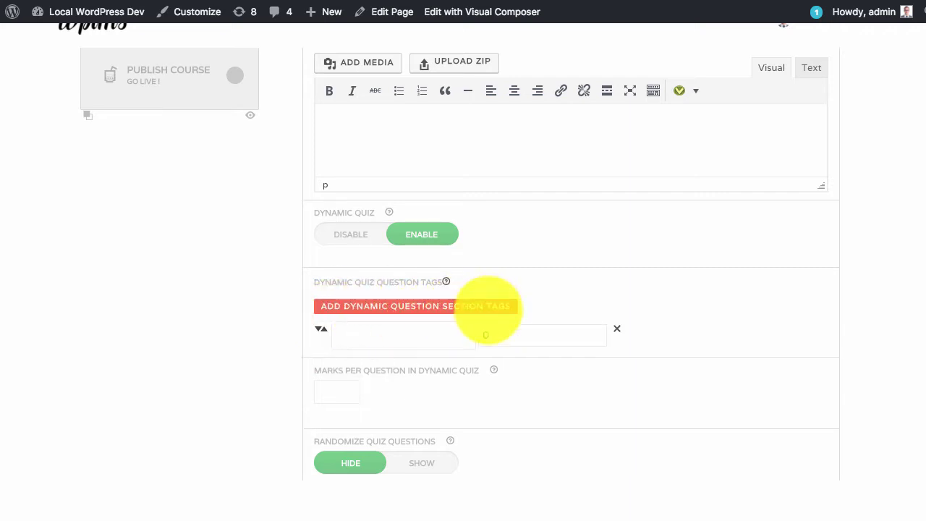
click(404, 338)
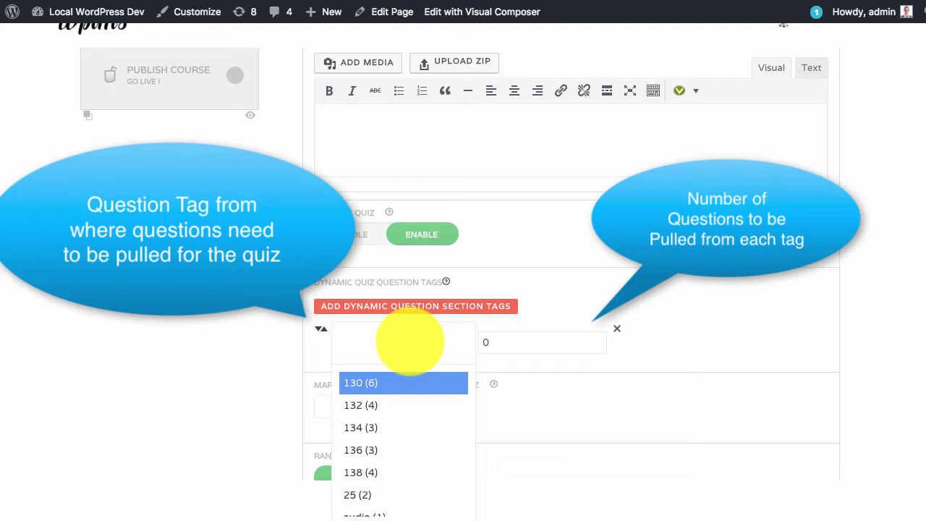
scroll(393, 393, down, 5)
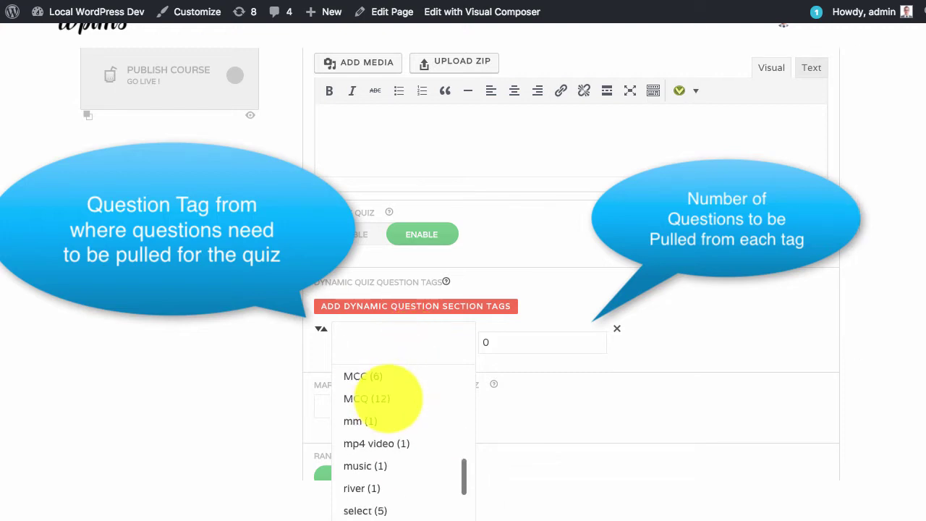
scroll(393, 397, down, 2)
scroll(383, 393, up, 3)
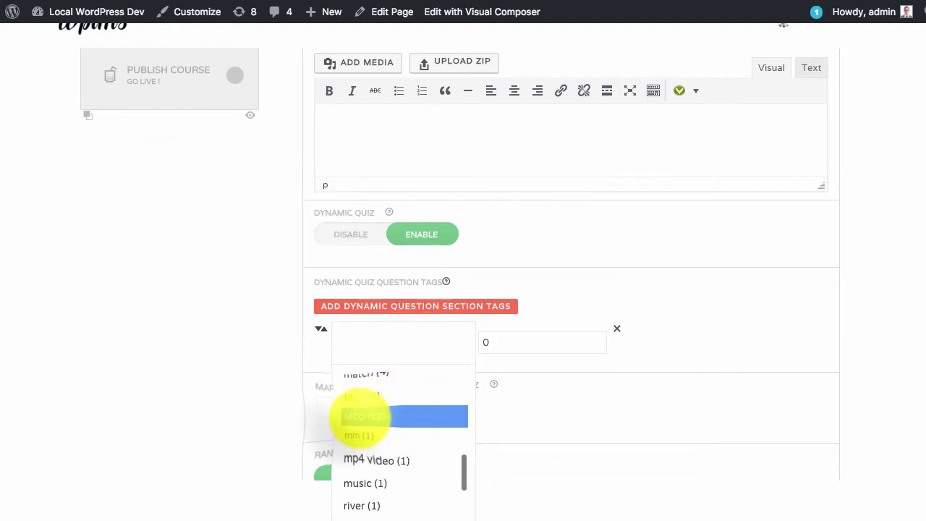
click(360, 417)
scroll(620, 260, down, 2)
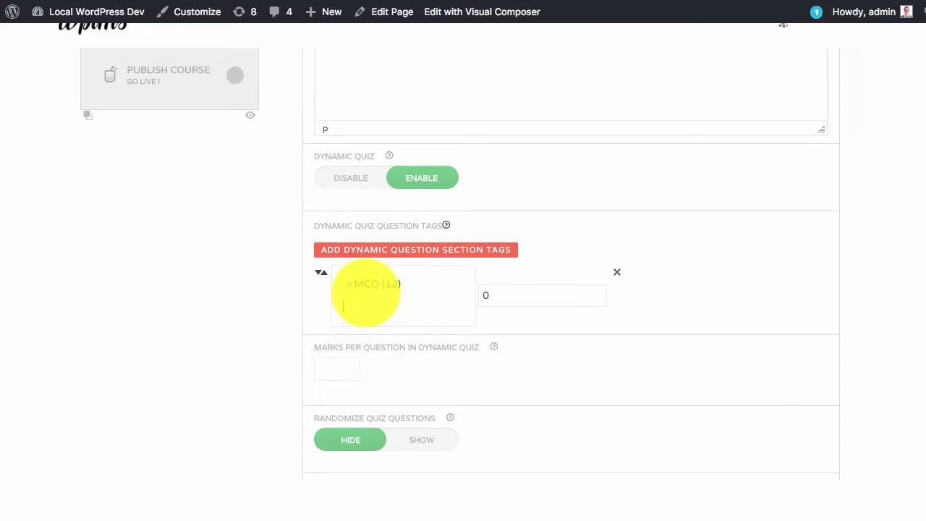
click(536, 295)
key(BackSpace)
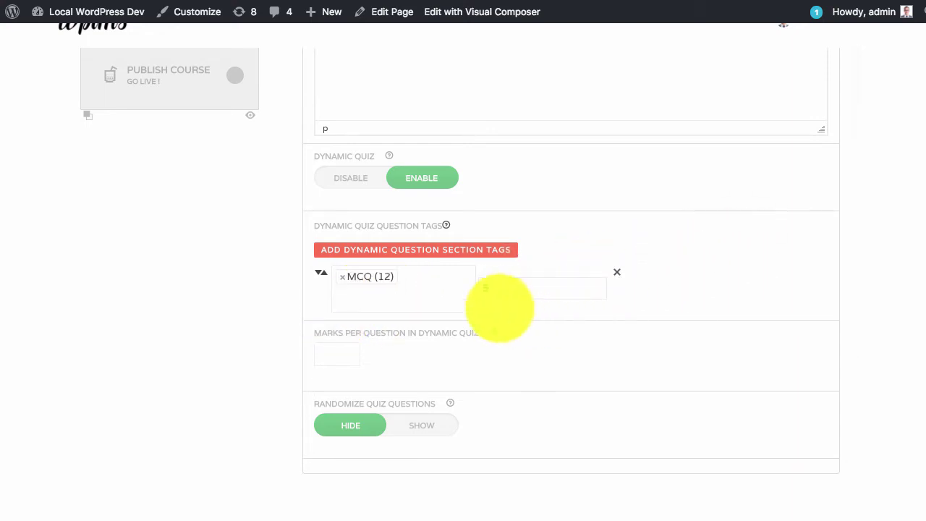
Add a second tag row drawing 2 questions from the MCC tag
click(433, 250)
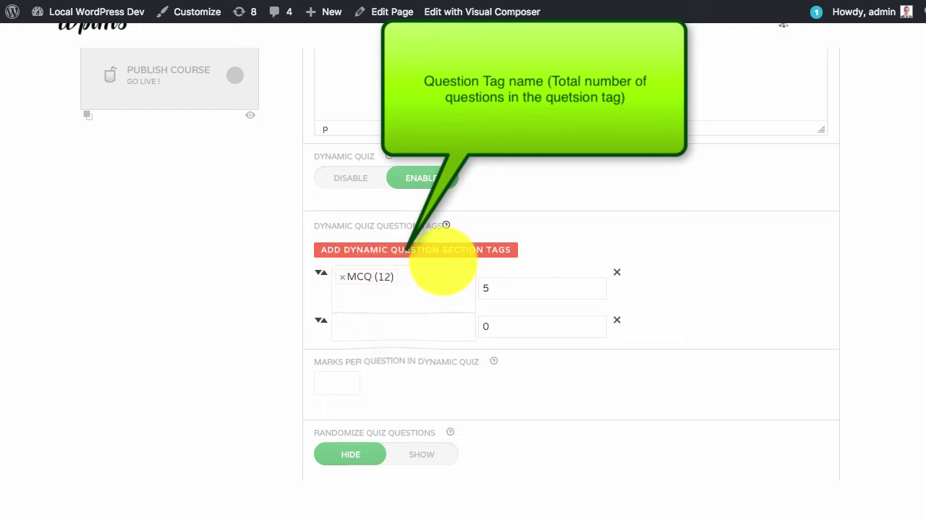
click(387, 331)
scroll(398, 396, down, 10)
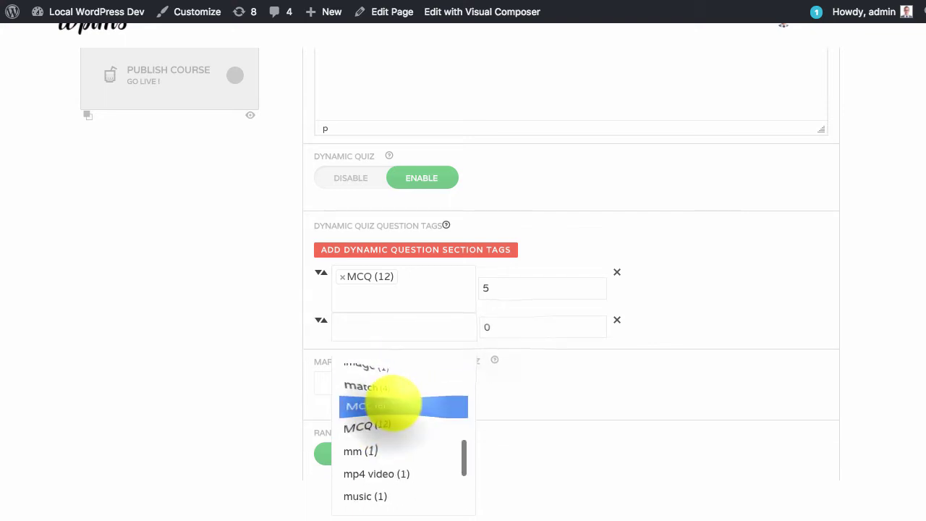
click(392, 405)
drag(507, 335, 427, 331)
text(2)
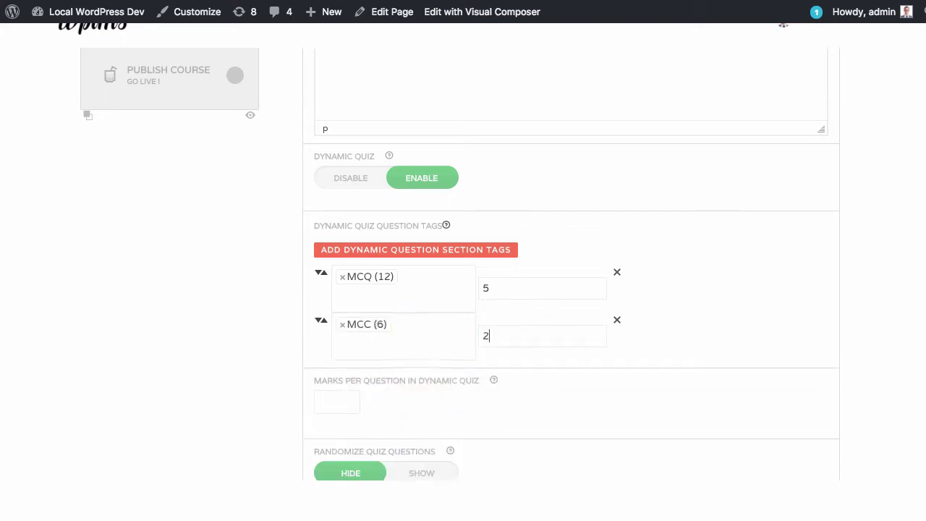
click(428, 335)
click(633, 239)
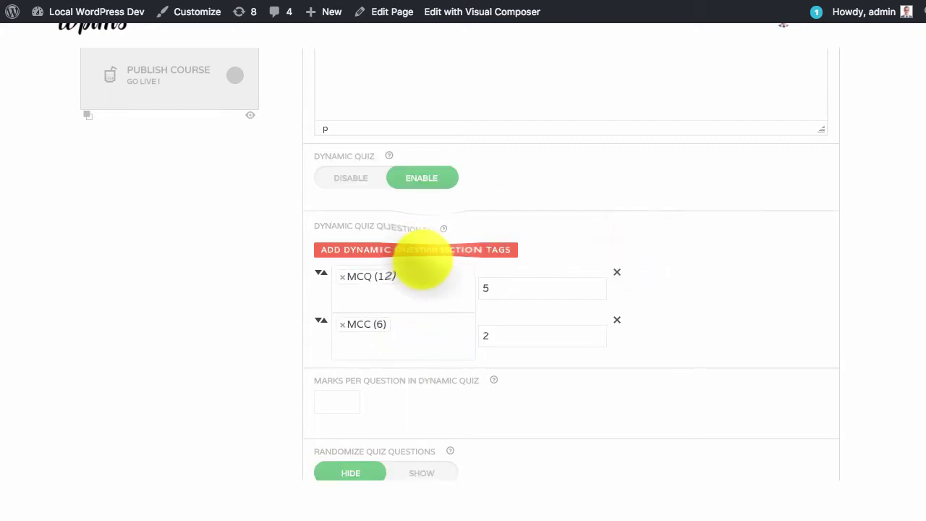
Add a third tag row drawing 3 questions from the select tag
click(424, 249)
scroll(507, 289, down, 1)
click(427, 321)
scroll(412, 362, down, 4)
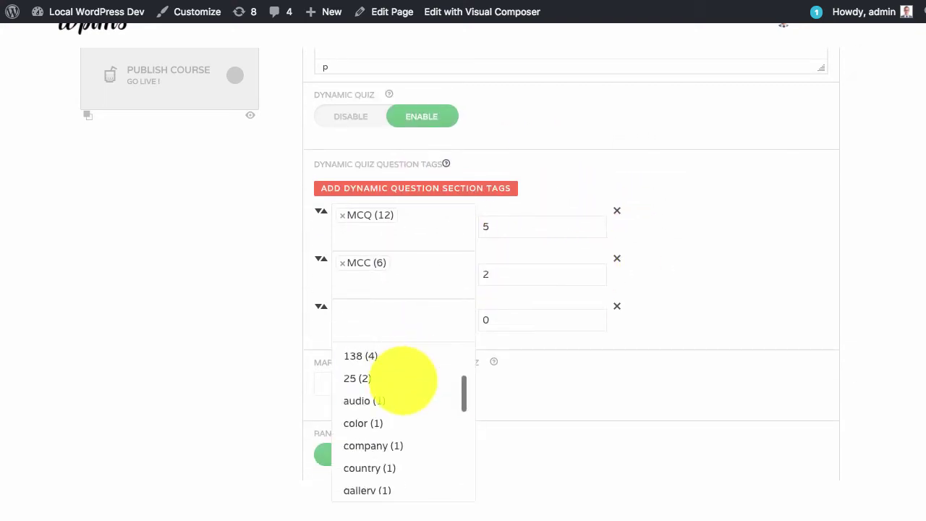
scroll(403, 374, down, 6)
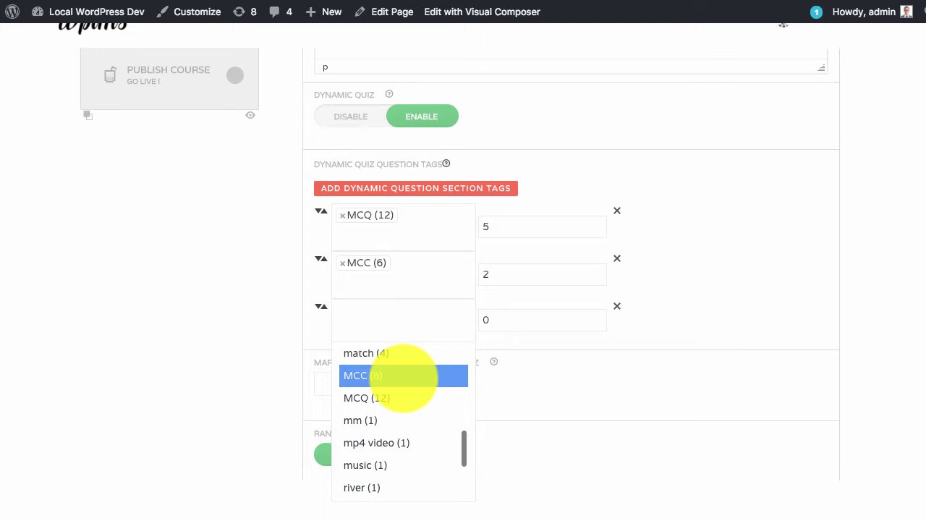
scroll(406, 376, up, 2)
scroll(403, 376, down, 6)
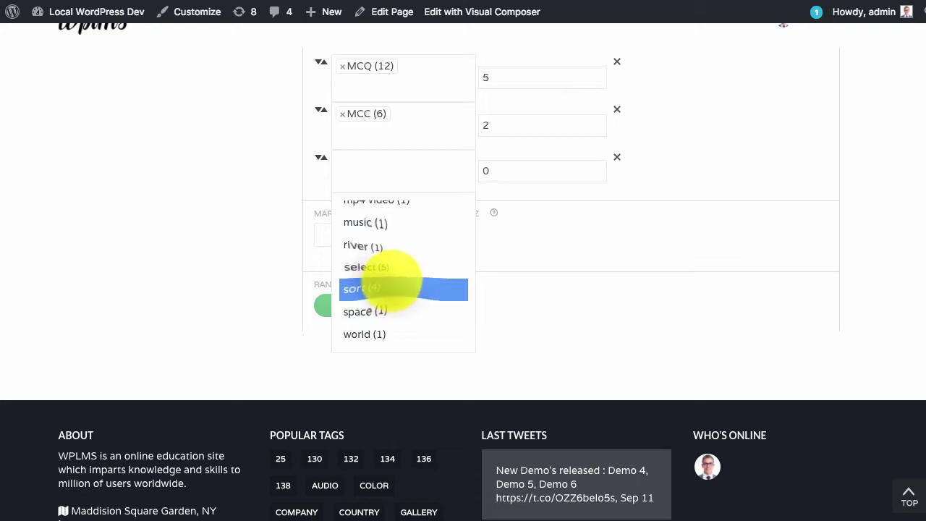
click(391, 267)
click(529, 180)
key(BackSpace)
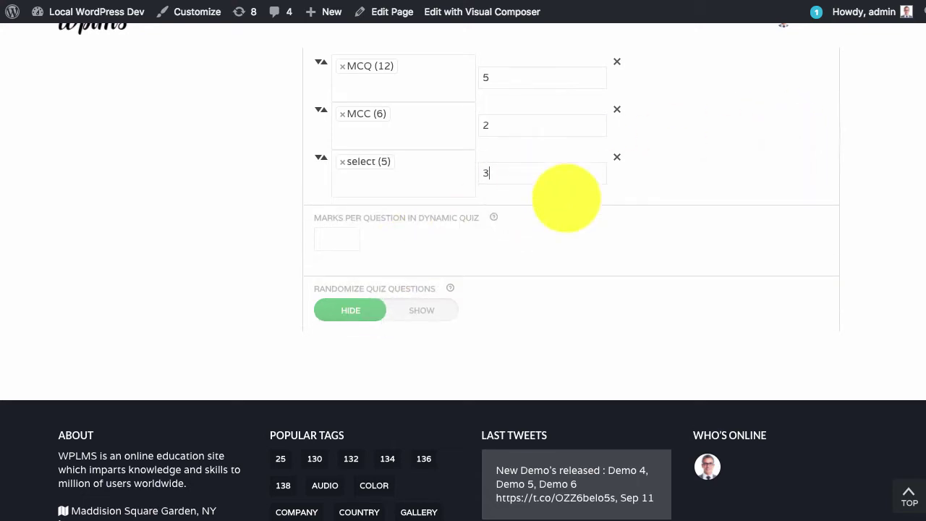
scroll(322, 177, up, 1)
scroll(325, 177, up, 1)
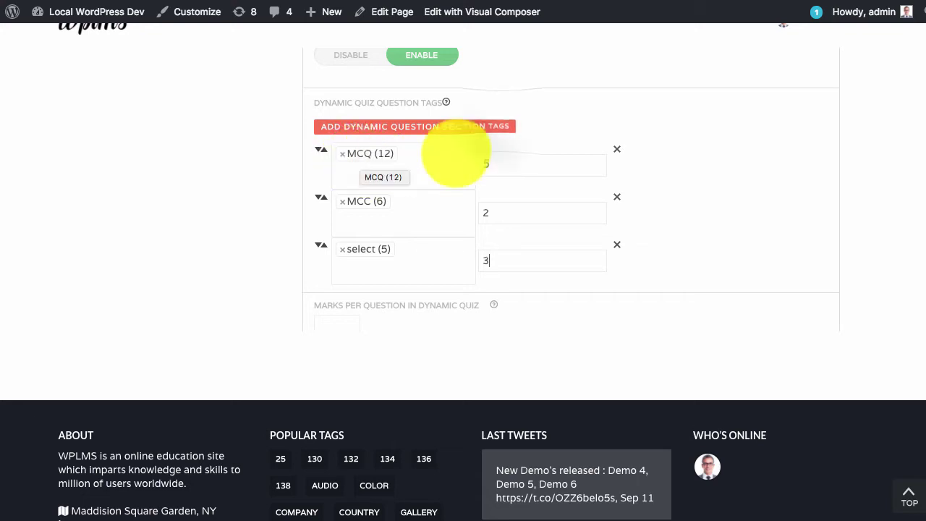
Add a fourth tag row drawing 6 questions from the match and sort tags
click(503, 123)
scroll(729, 150, down, 1)
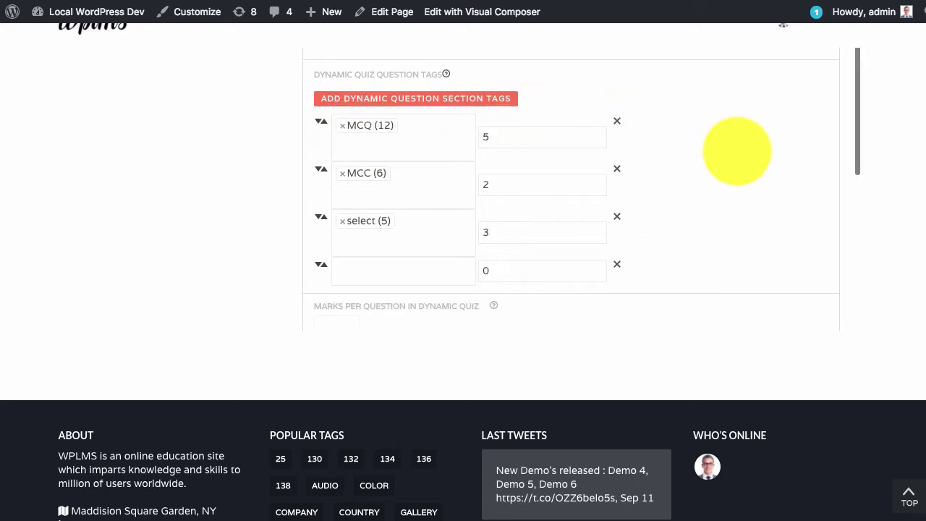
scroll(767, 170, down, 1)
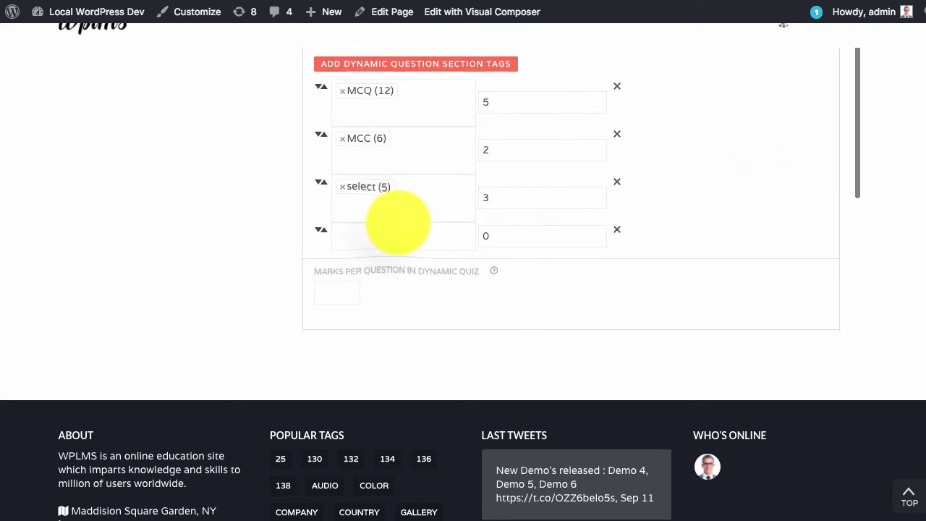
click(387, 235)
click(415, 248)
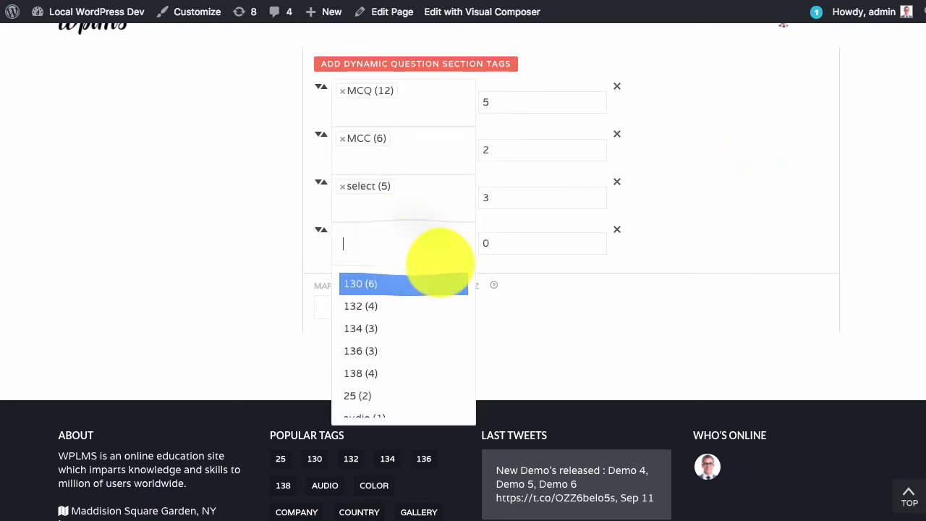
scroll(382, 304, down, 4)
scroll(393, 299, down, 4)
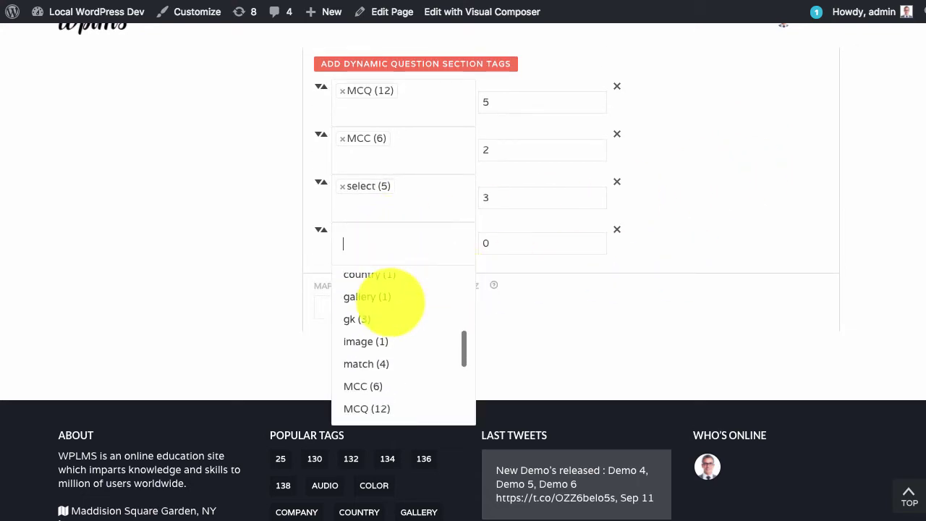
click(383, 322)
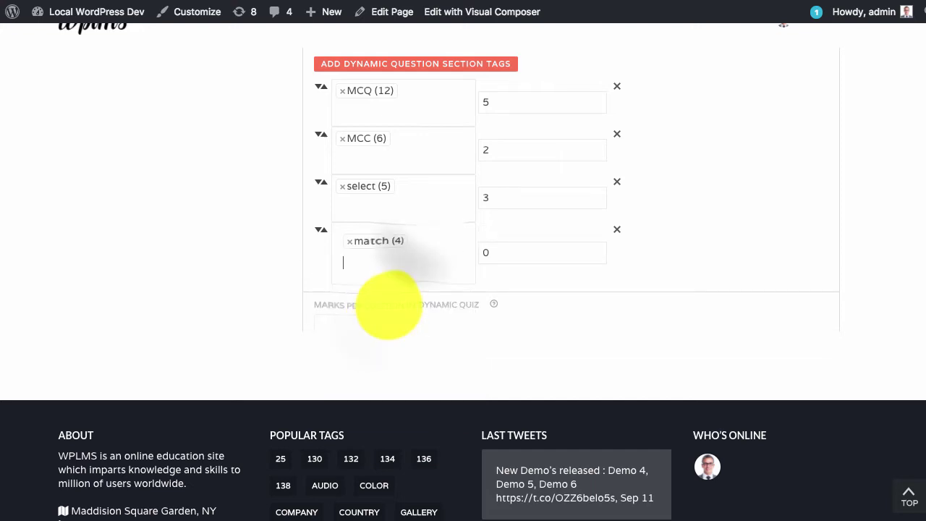
click(418, 243)
scroll(398, 353, down, 5)
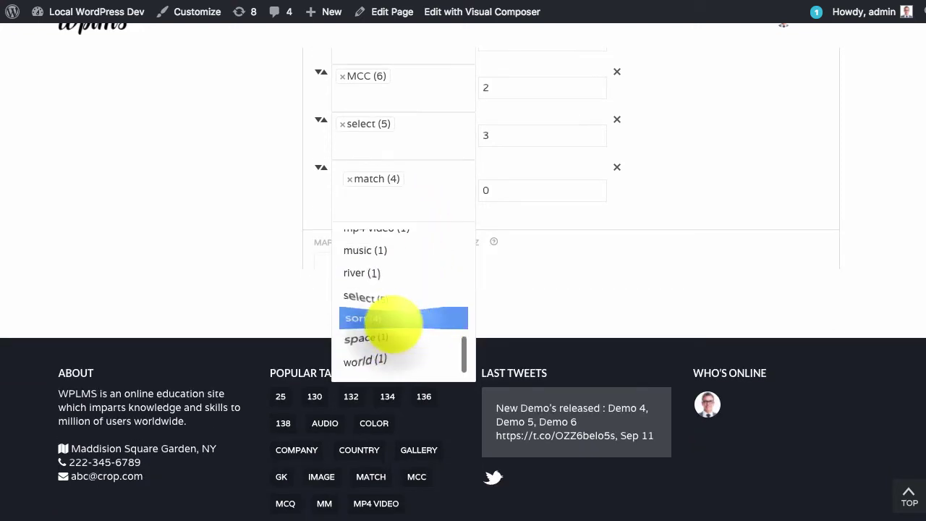
click(390, 318)
click(504, 199)
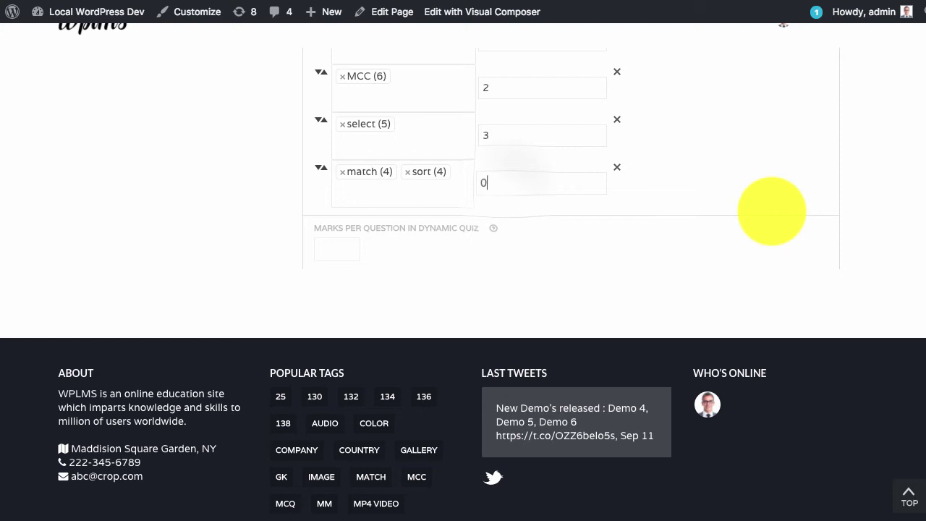
scroll(769, 209, up, 2)
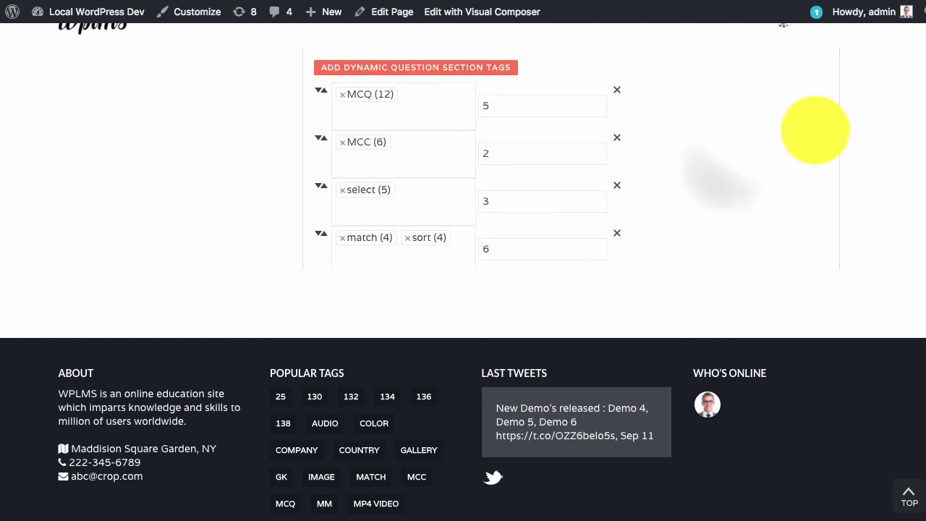
drag(816, 130, 419, 191)
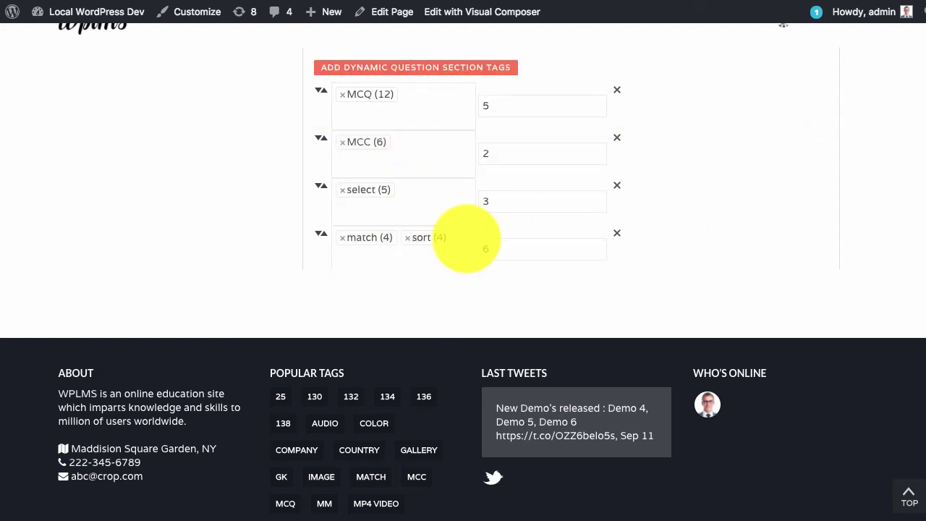
Award 5 marks per dynamic question and turn on randomized question order
scroll(879, 318, up, 1)
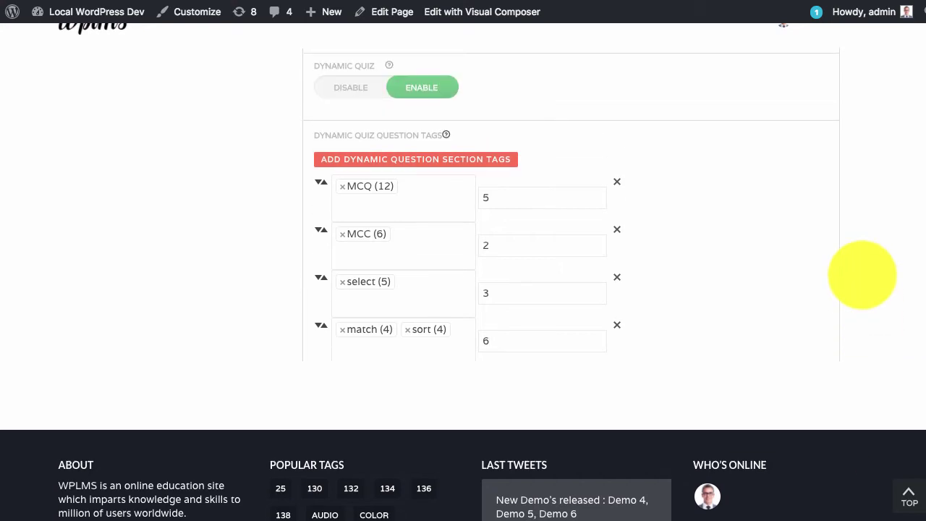
scroll(709, 174, up, 1)
scroll(693, 154, down, 2)
scroll(694, 155, down, 1)
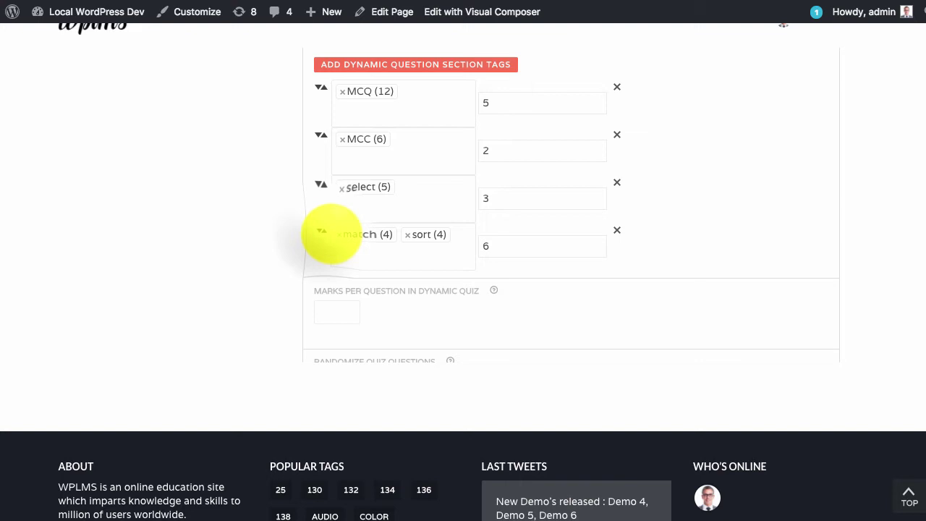
scroll(325, 221, down, 5)
scroll(715, 275, up, 8)
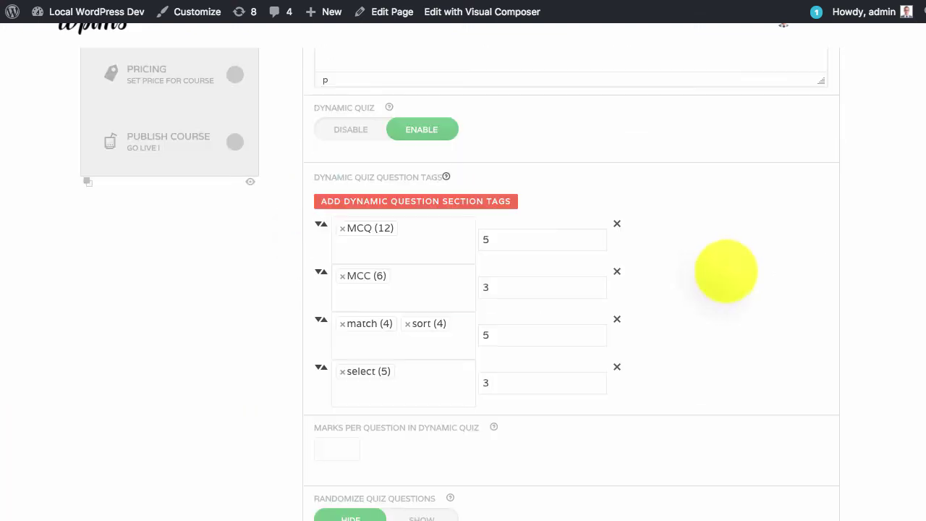
scroll(730, 269, down, 2)
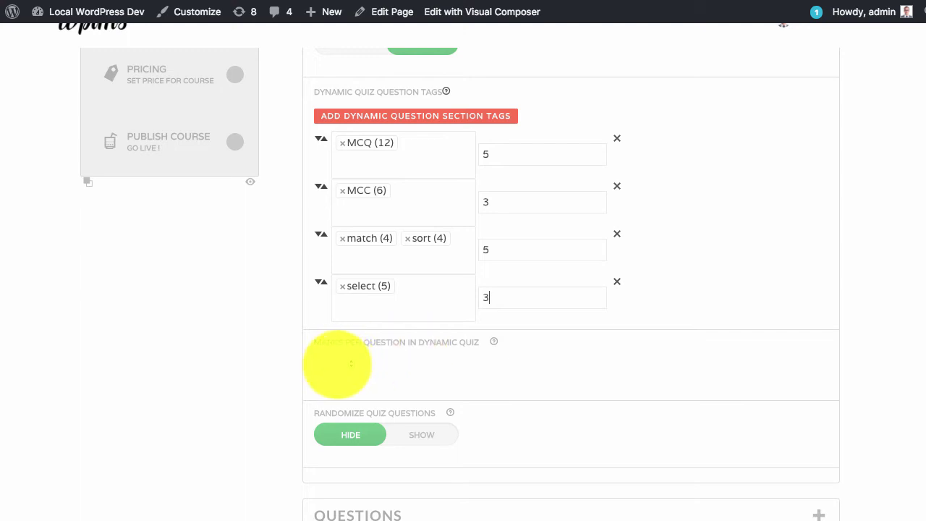
click(328, 366)
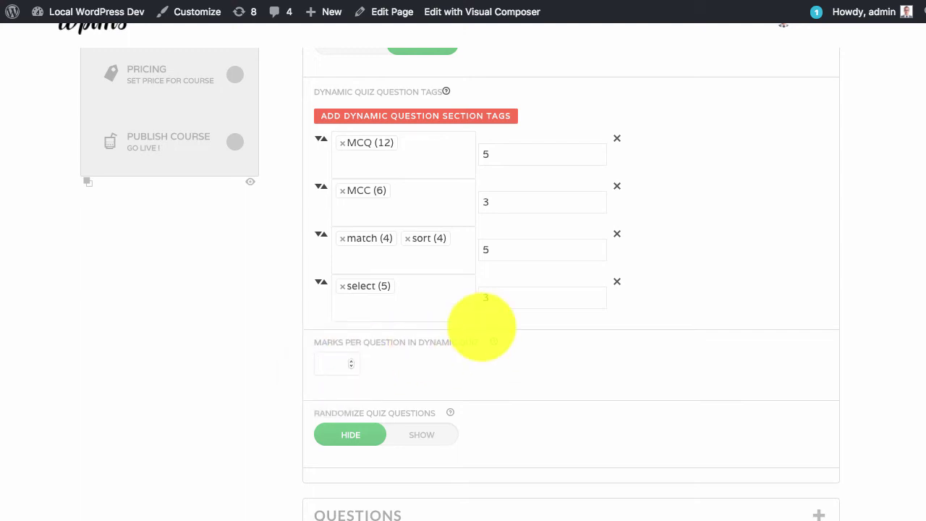
scroll(593, 362, down, 2)
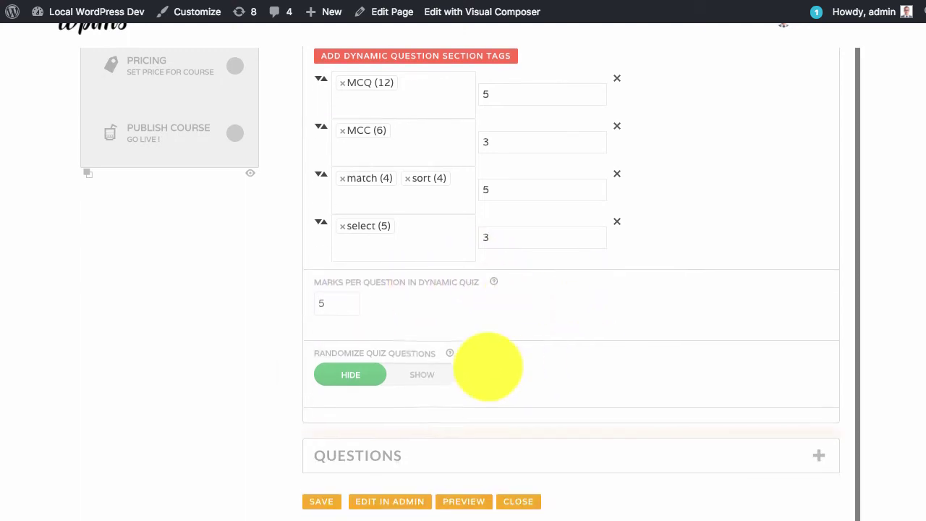
click(426, 374)
Save the quiz, confirming it overwrites the previous settings
scroll(615, 325, down, 4)
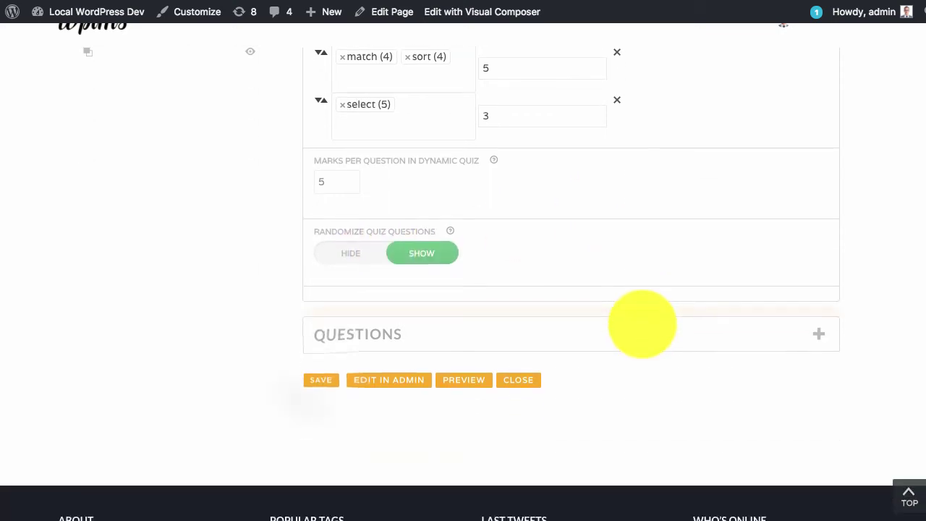
click(311, 379)
click(569, 79)
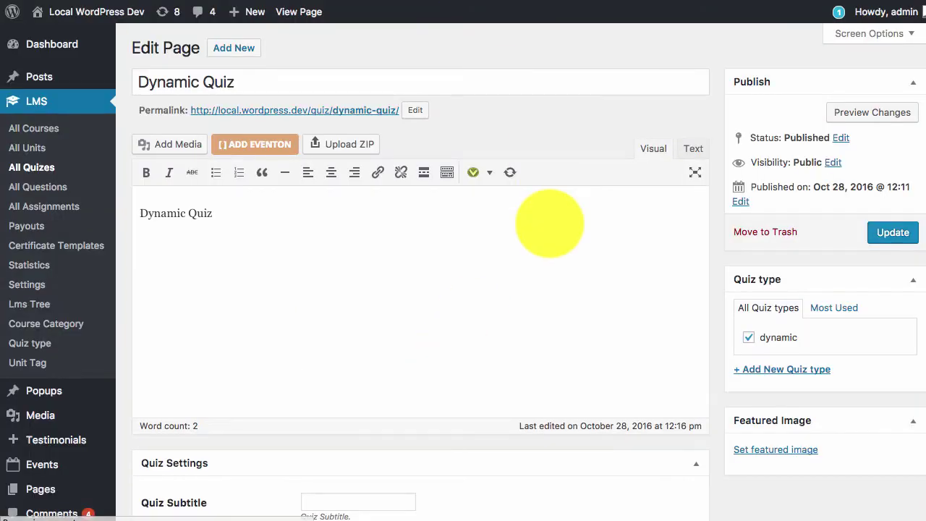
Add an extra question-tag row, then remove it empty, keeping the four original rows
scroll(541, 226, down, 13)
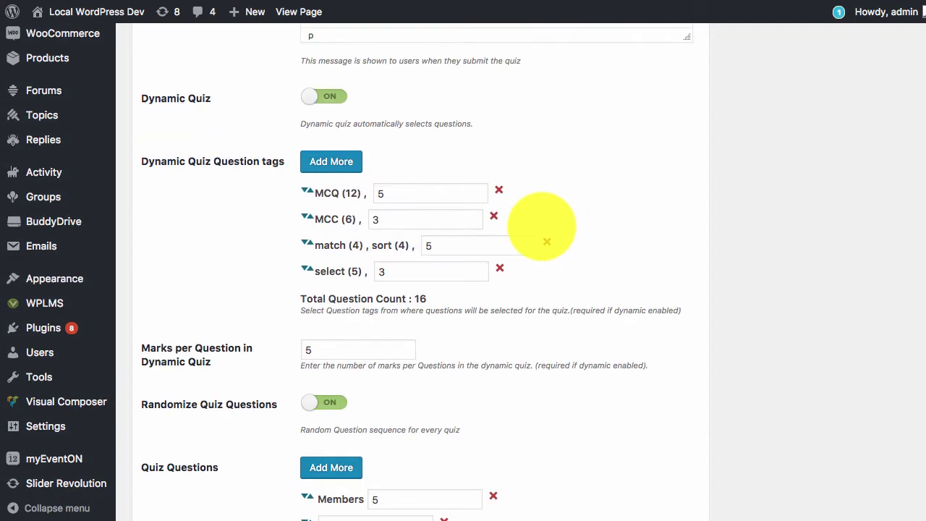
click(331, 161)
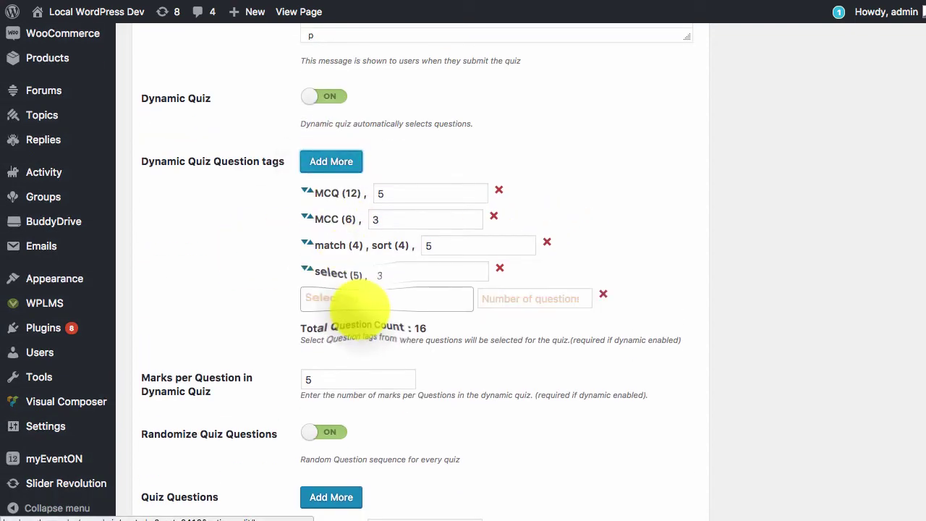
scroll(362, 362, down, 3)
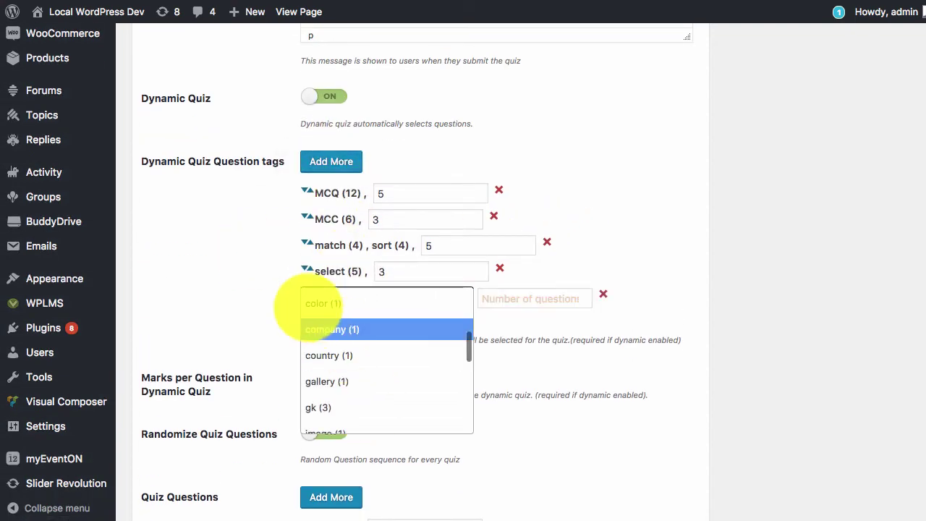
scroll(351, 348, down, 3)
click(631, 362)
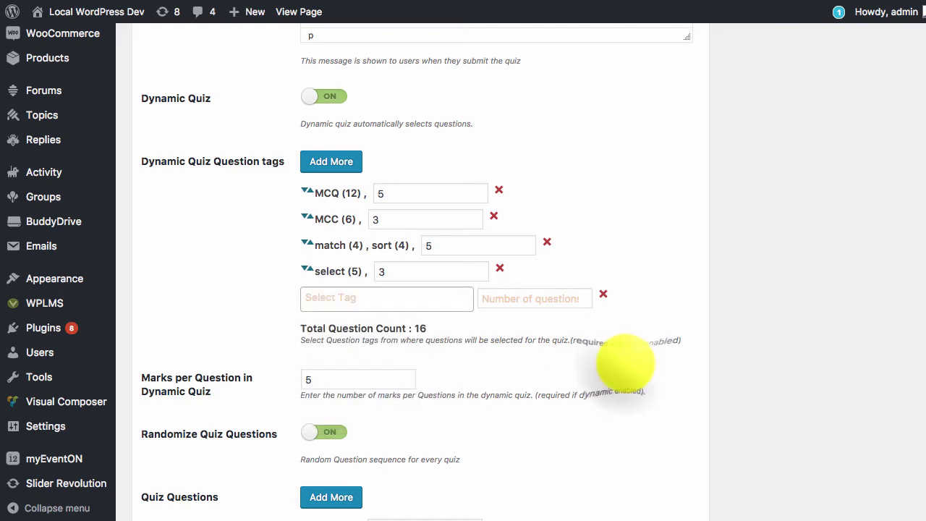
click(604, 294)
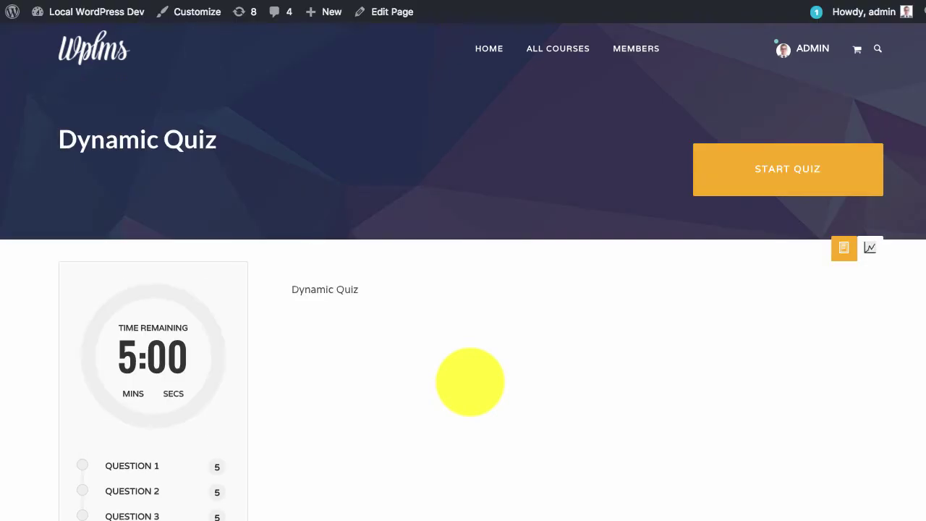
Scroll through the quiz page's question list from Question 1 to Question 16
scroll(546, 326, down, 2)
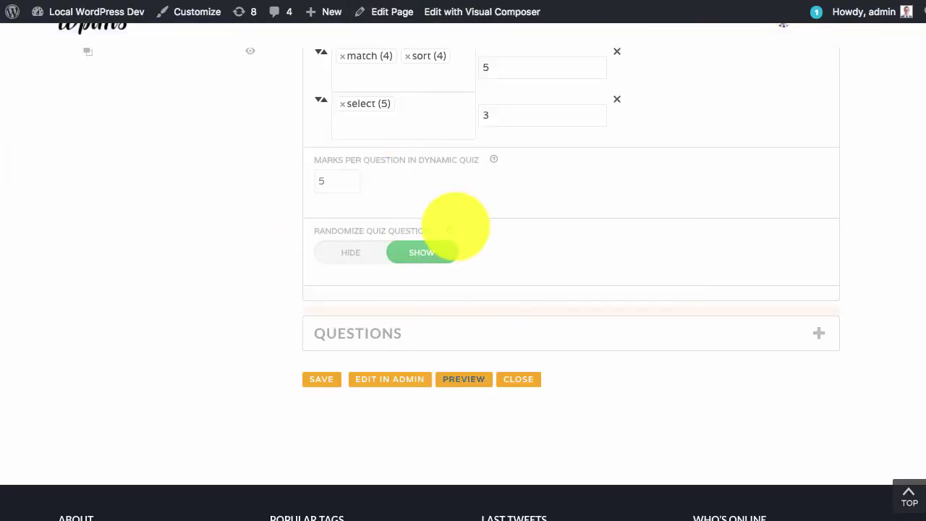
scroll(455, 214, up, 3)
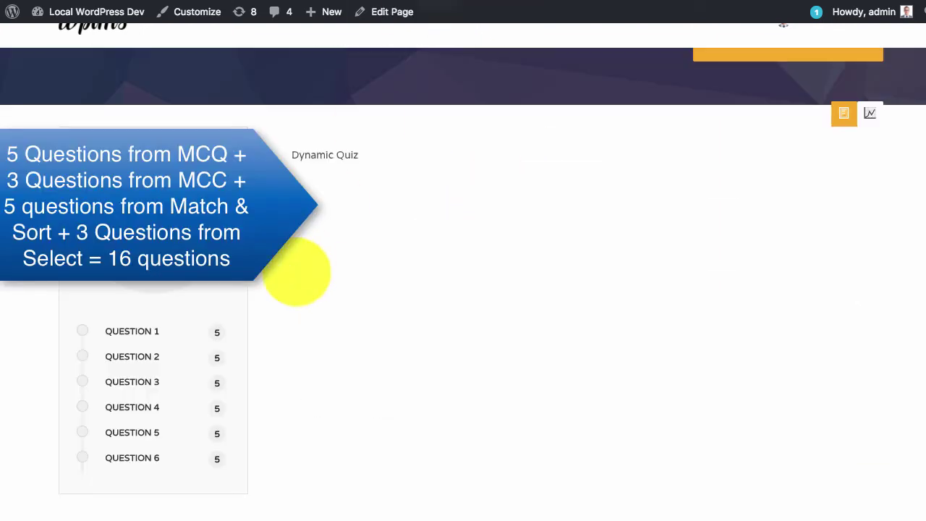
scroll(145, 318, down, 2)
scroll(144, 325, down, 2)
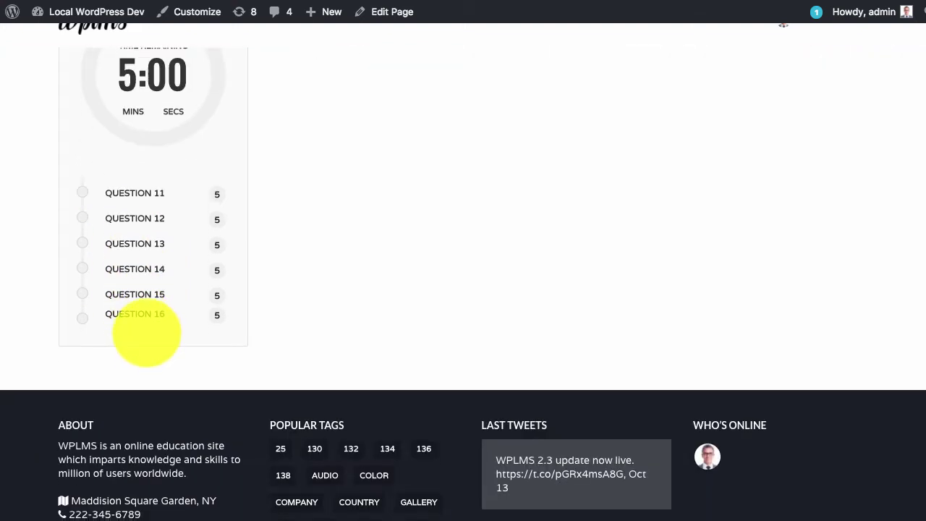
scroll(148, 260, up, 3)
scroll(148, 243, up, 5)
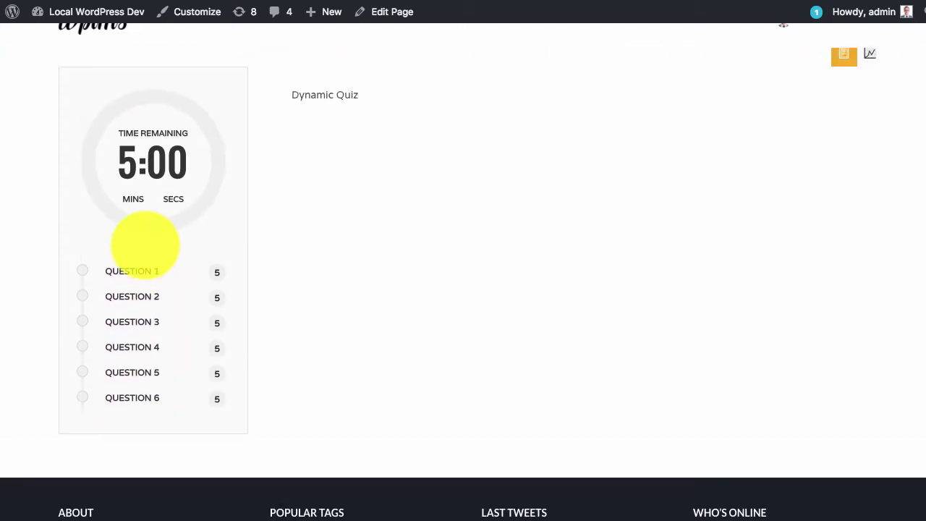
scroll(651, 239, up, 4)
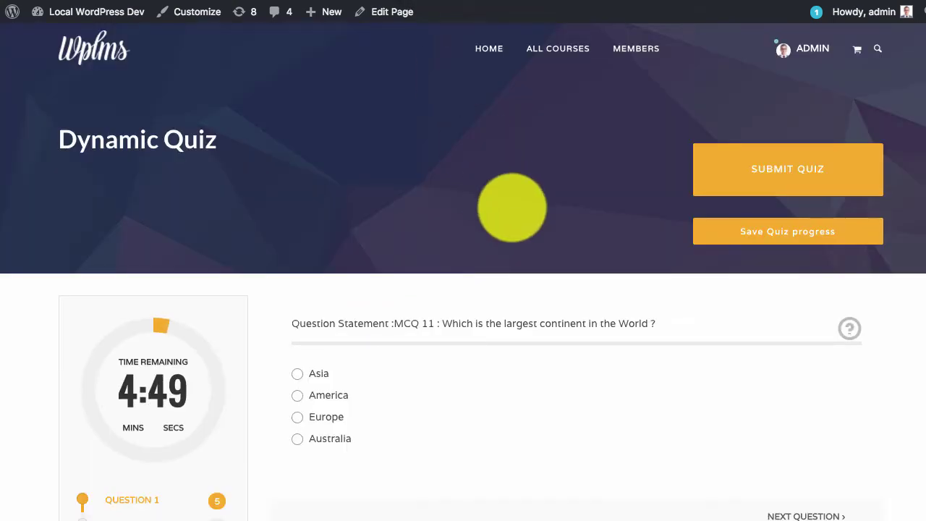
Answer America on Questions 1 and 2 of the continent quiz
scroll(516, 207, down, 3)
click(319, 290)
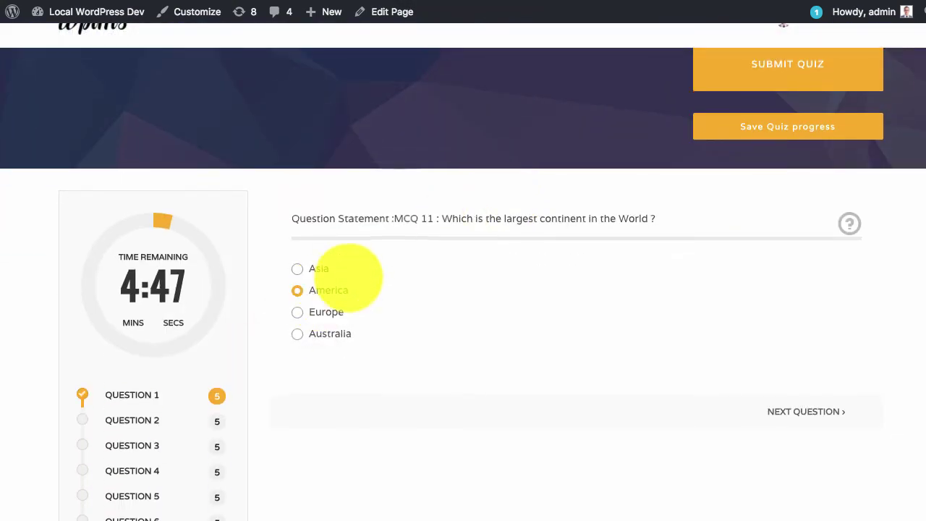
drag(394, 218, 434, 219)
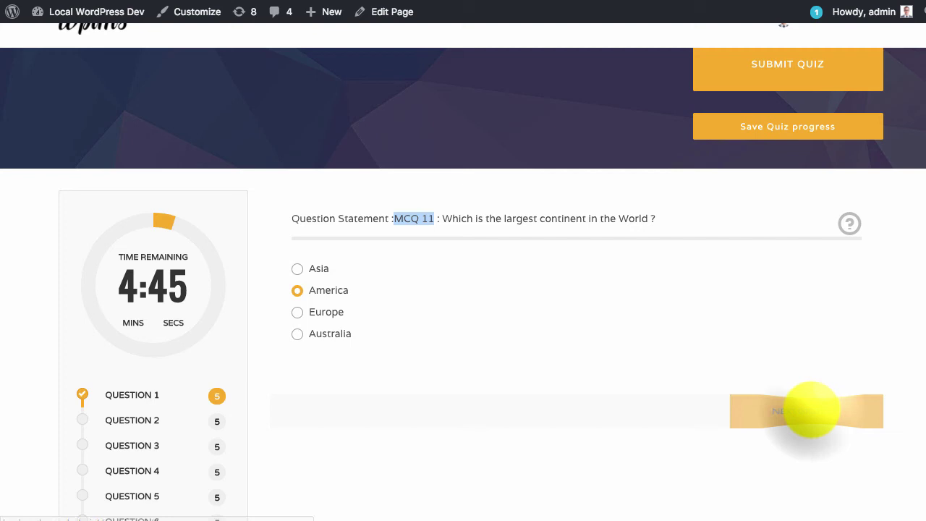
click(805, 412)
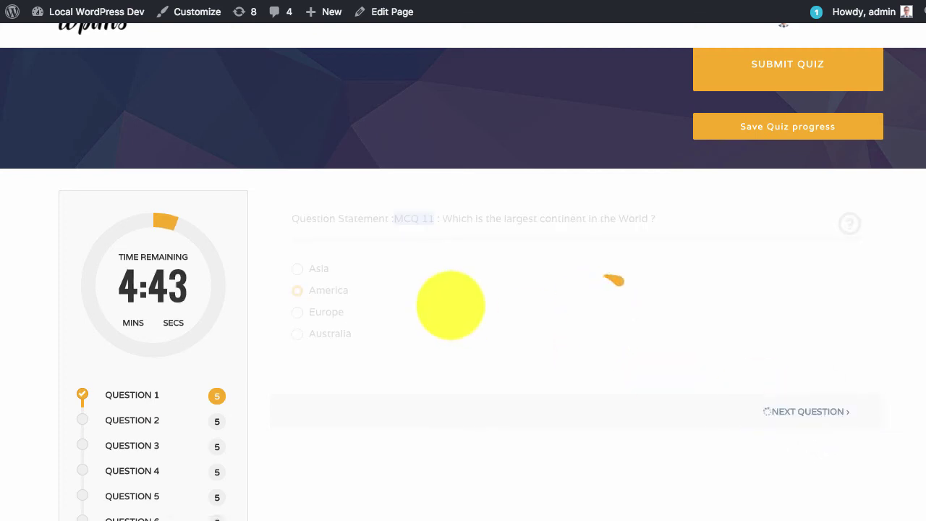
click(318, 289)
click(796, 409)
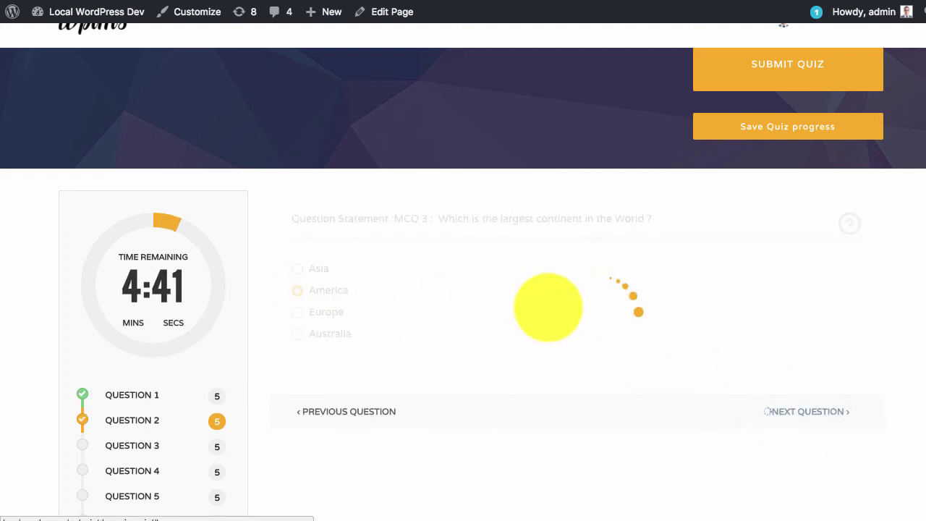
Answer Europe on Question 3, pass Question 4, and answer Europe on Question 5
scroll(547, 307, down, 3)
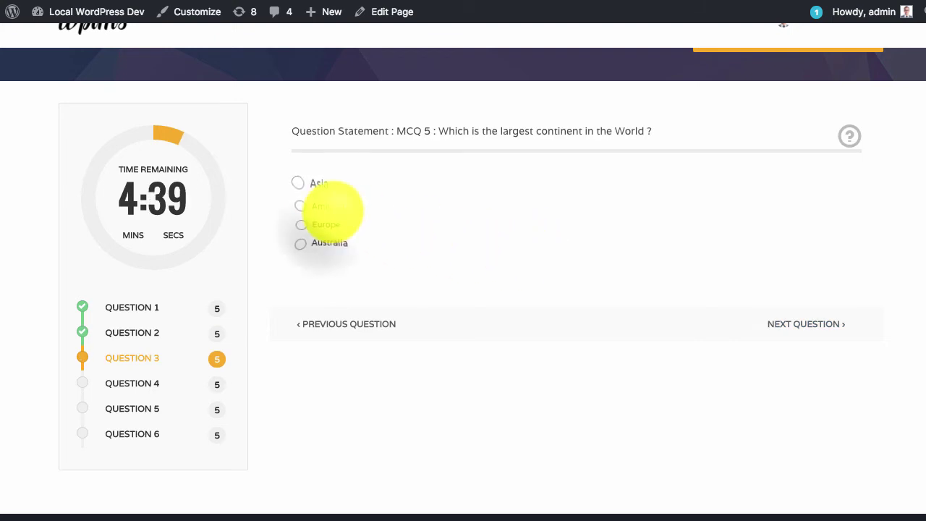
click(326, 225)
click(788, 323)
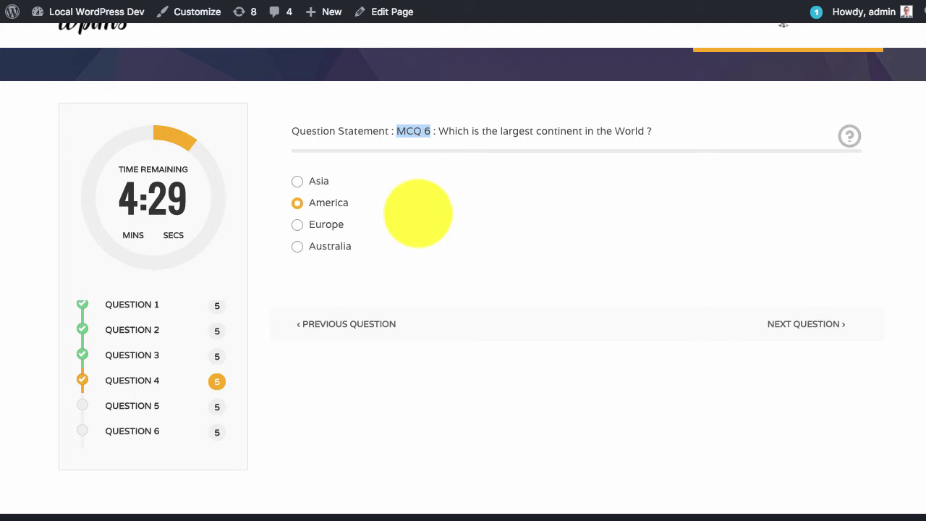
scroll(415, 209, down, 1)
click(789, 319)
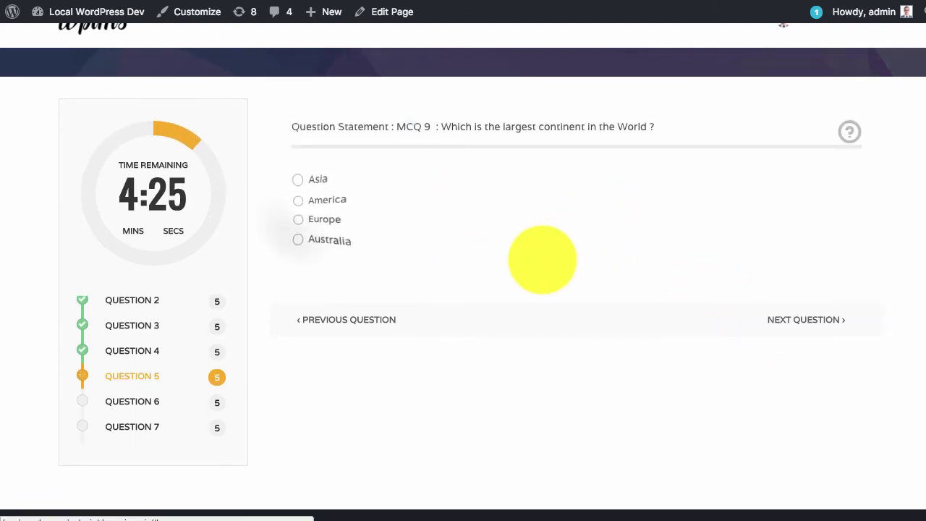
click(306, 217)
click(765, 319)
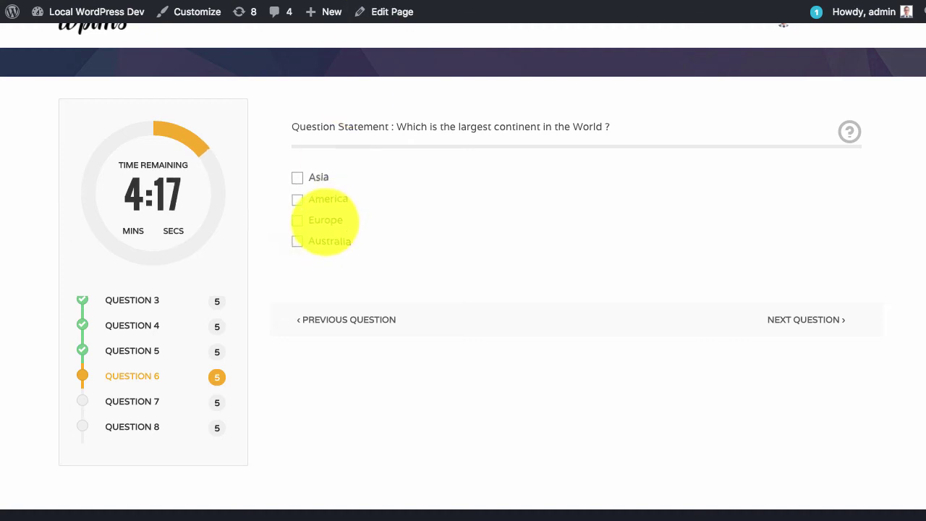
Tick America and Europe on Question 6, then Options 2 and 3 on Questions 7 and 8
click(296, 221)
click(298, 198)
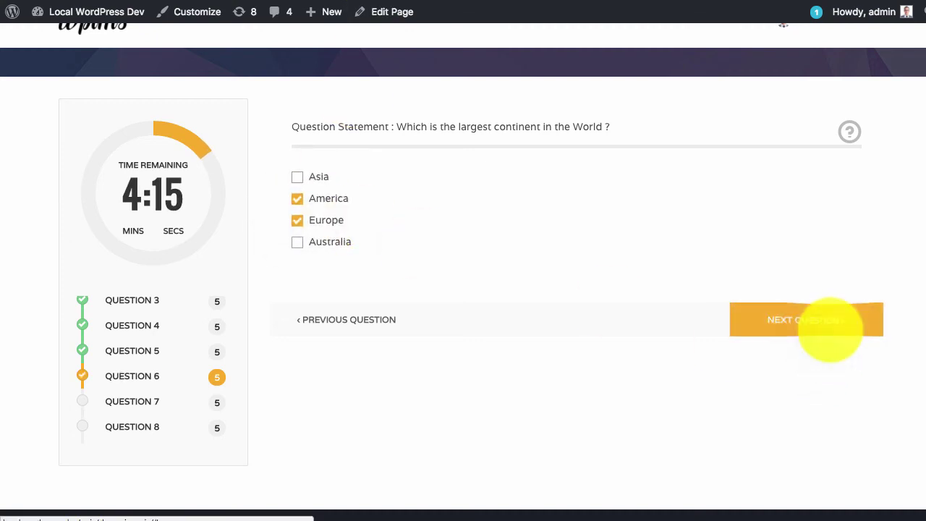
click(830, 329)
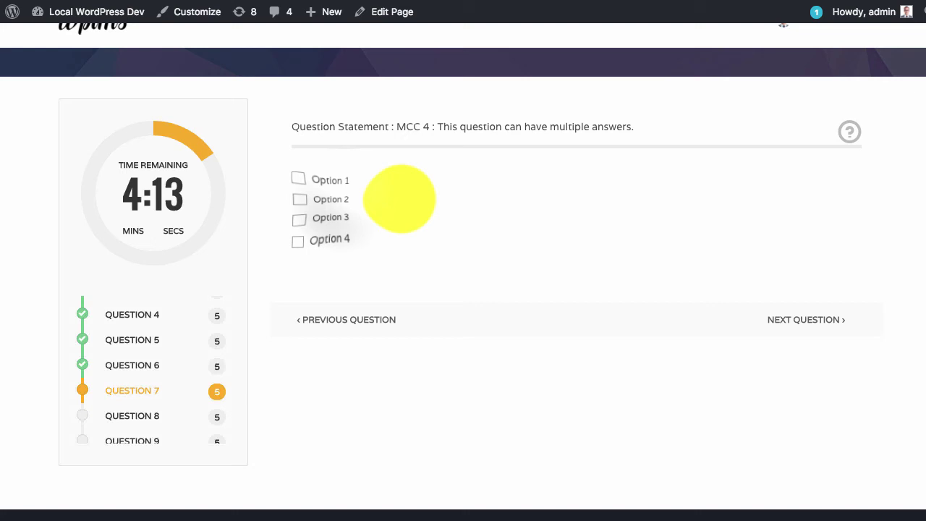
click(348, 197)
click(325, 220)
click(793, 318)
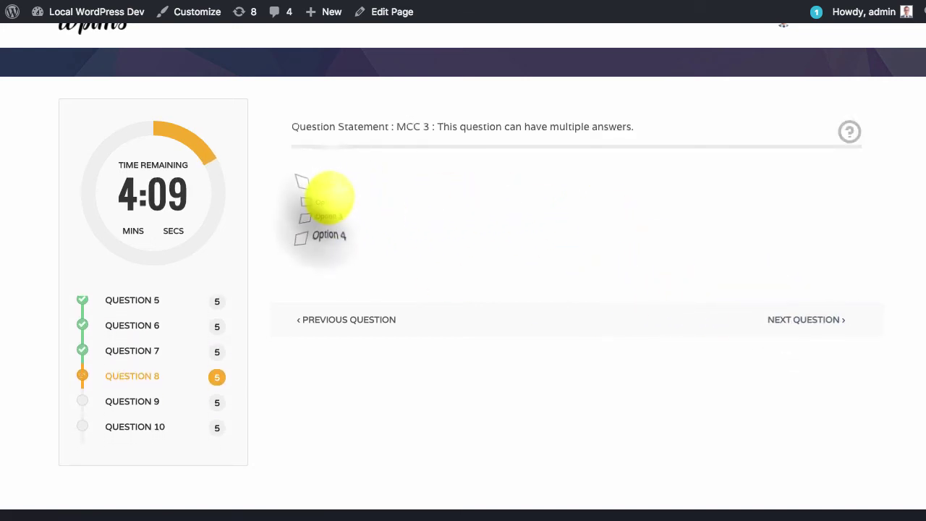
click(326, 198)
click(326, 220)
click(785, 322)
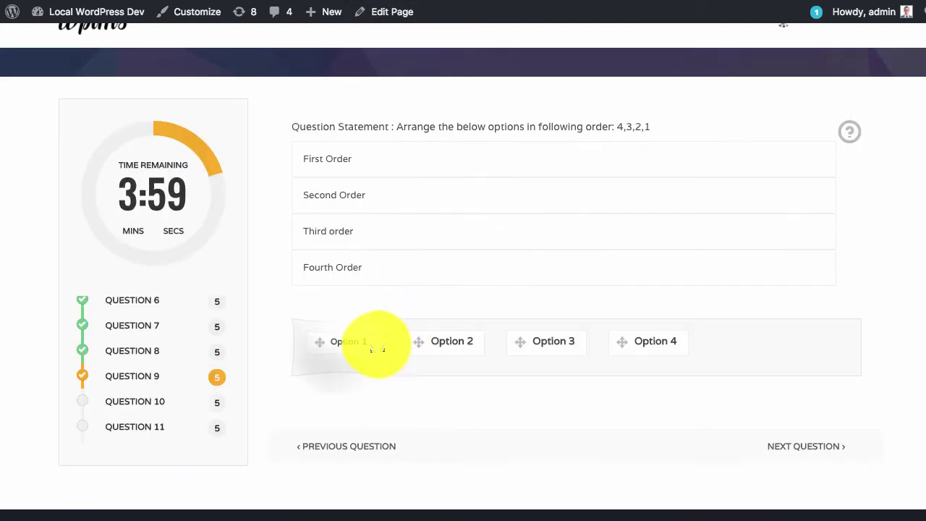
Match Question 9: Option 2 first, Option 4 second, Option 3 third, Option 1 fourth
drag(376, 347, 367, 272)
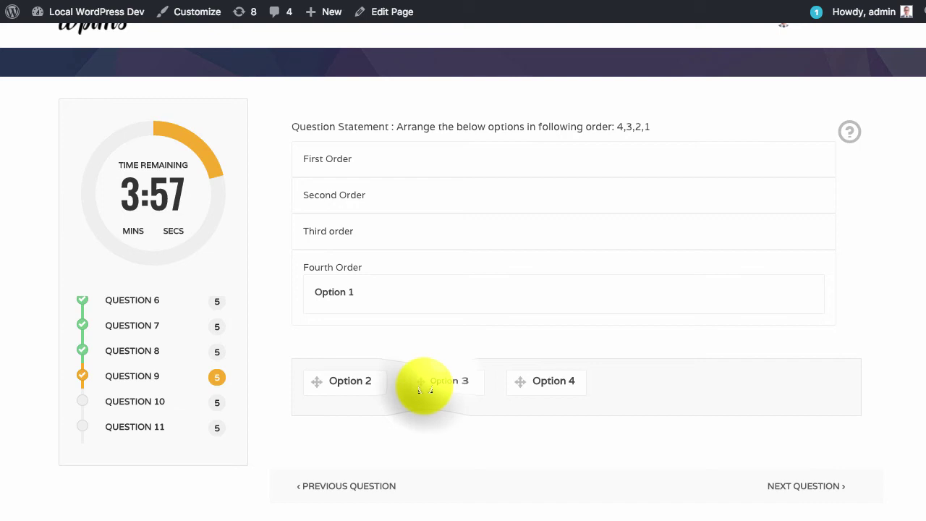
drag(422, 382, 446, 264)
drag(438, 420, 453, 214)
drag(348, 430, 434, 209)
drag(446, 165, 449, 167)
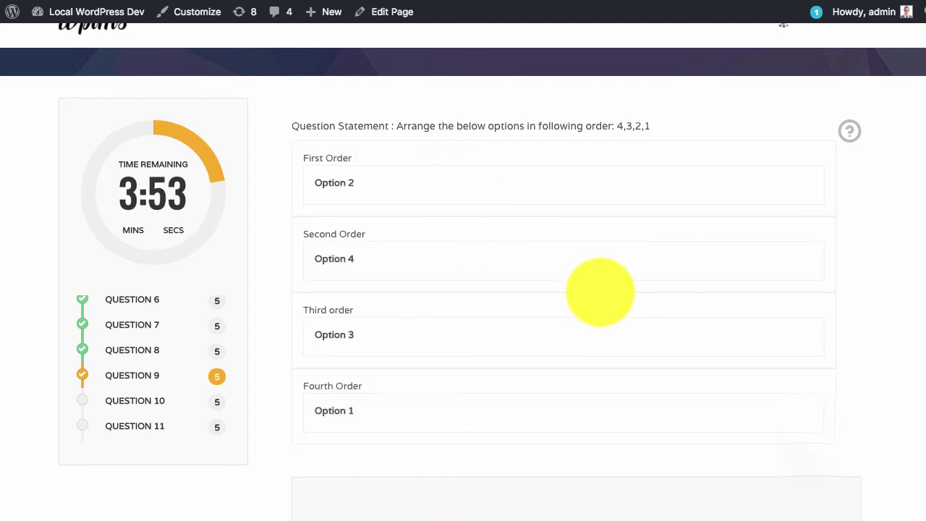
scroll(651, 325, down, 3)
click(811, 435)
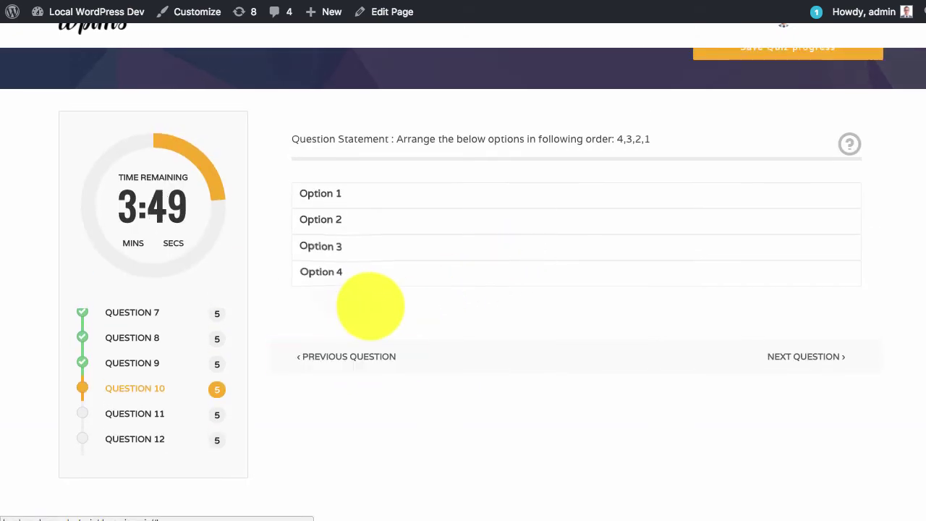
Sort Question 10's list into the order Option 4, 3, 2, 1
drag(358, 290, 376, 199)
drag(330, 286, 347, 226)
drag(326, 283, 333, 249)
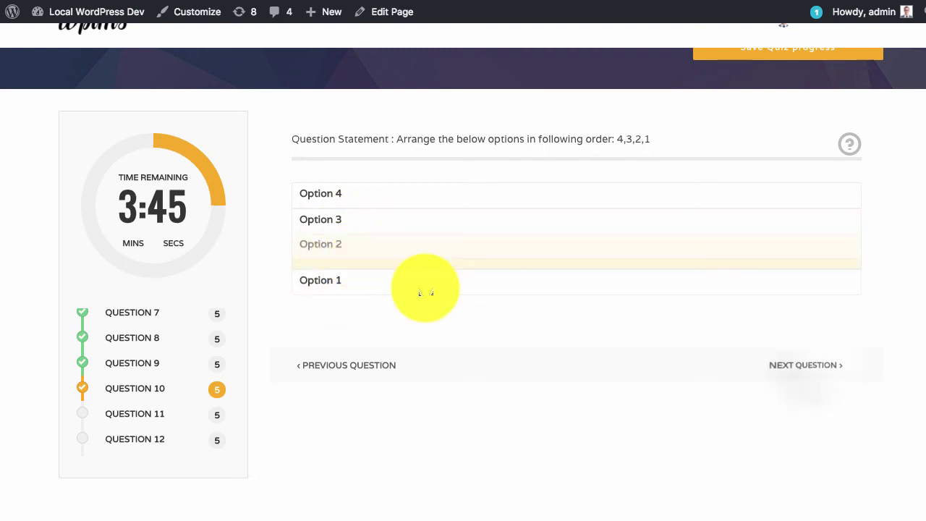
click(812, 361)
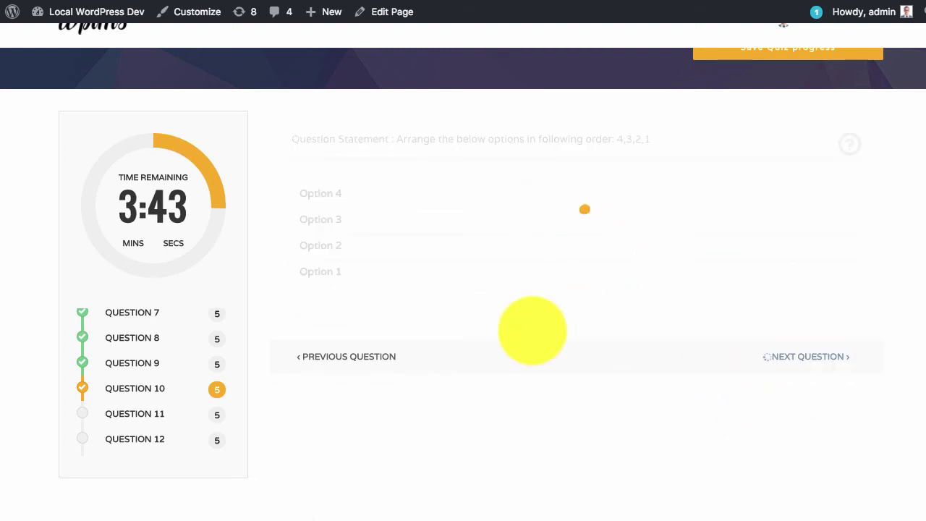
Match Question 11: Option 4 second, Option 3 third, Option 2 fourth
drag(448, 353, 444, 285)
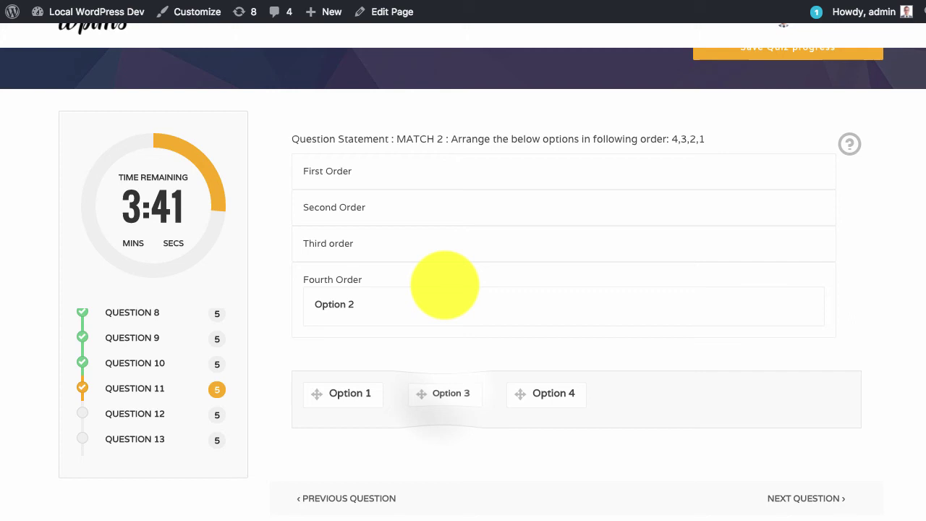
drag(442, 392, 444, 243)
drag(413, 430, 422, 255)
drag(331, 471, 564, 166)
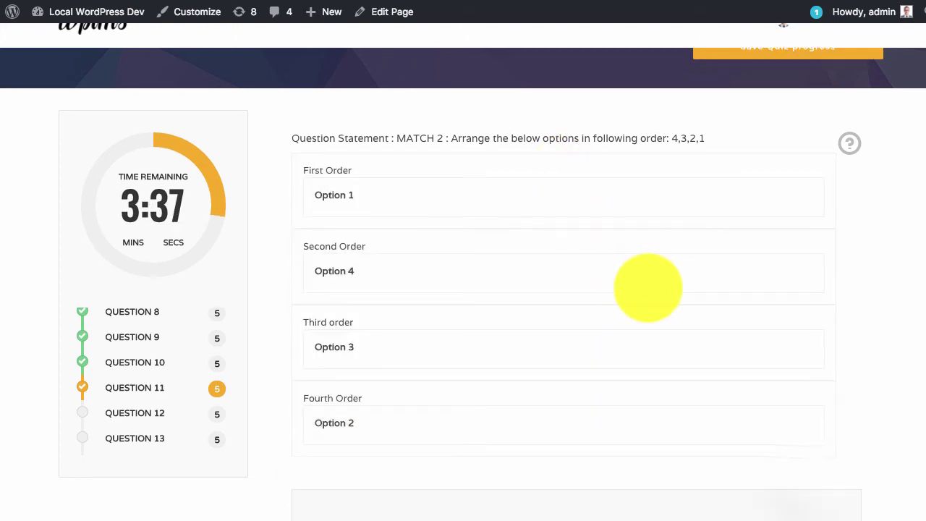
scroll(723, 383, down, 2)
click(803, 476)
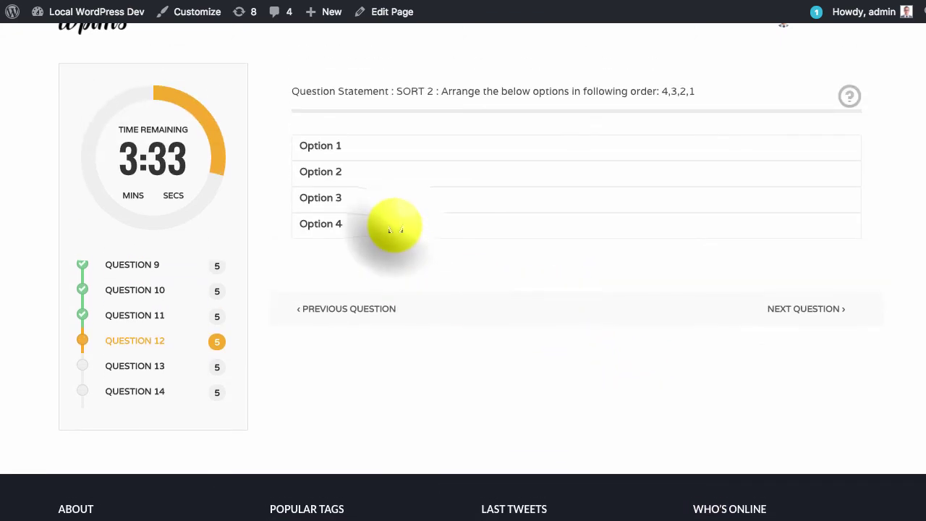
Sort Question 12 with Option 4 on top and Option 3 second
drag(394, 228, 434, 148)
drag(338, 226, 384, 201)
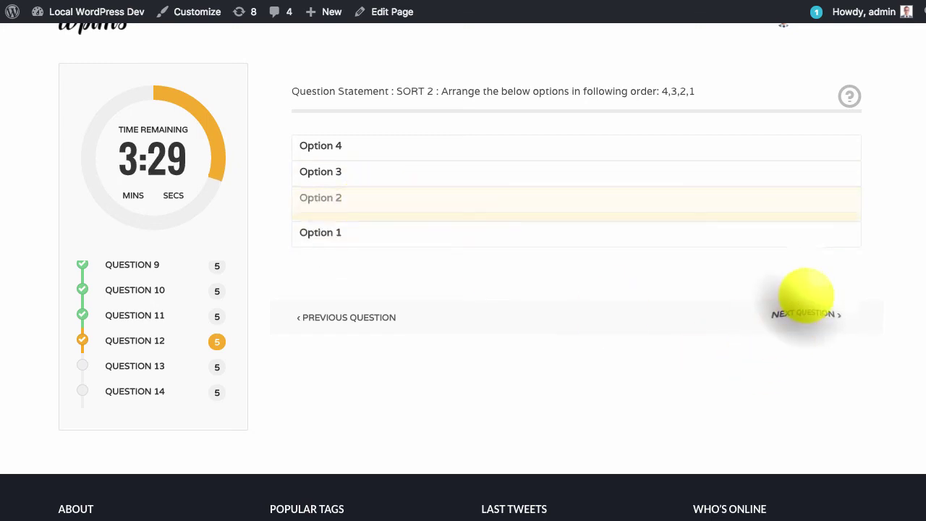
click(806, 312)
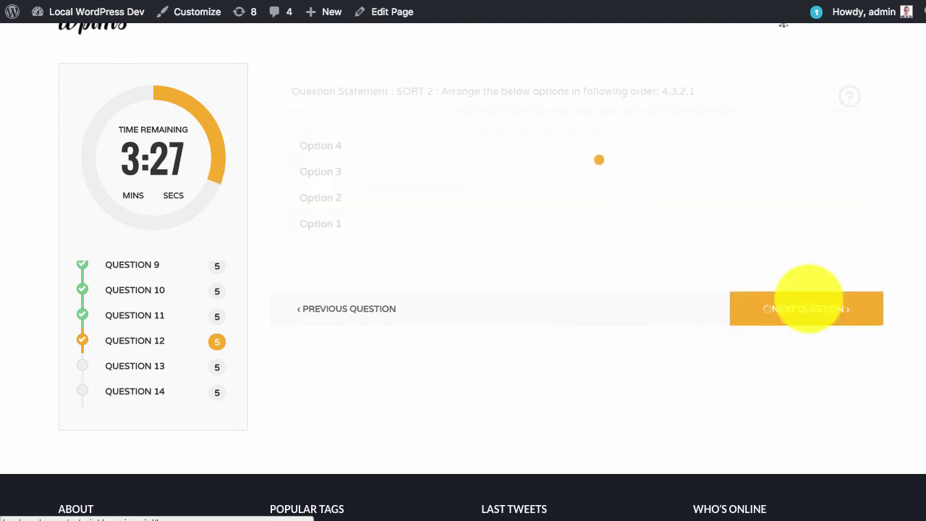
Match Question 13: Option 4 first, Option 3 second, Option 2 third, Option 1 fourth
mouse_move(340, 246)
mouse_down()
mouse_move(366, 258)
mouse_move(348, 235)
mouse_up()
drag(348, 345, 492, 206)
drag(357, 387, 510, 170)
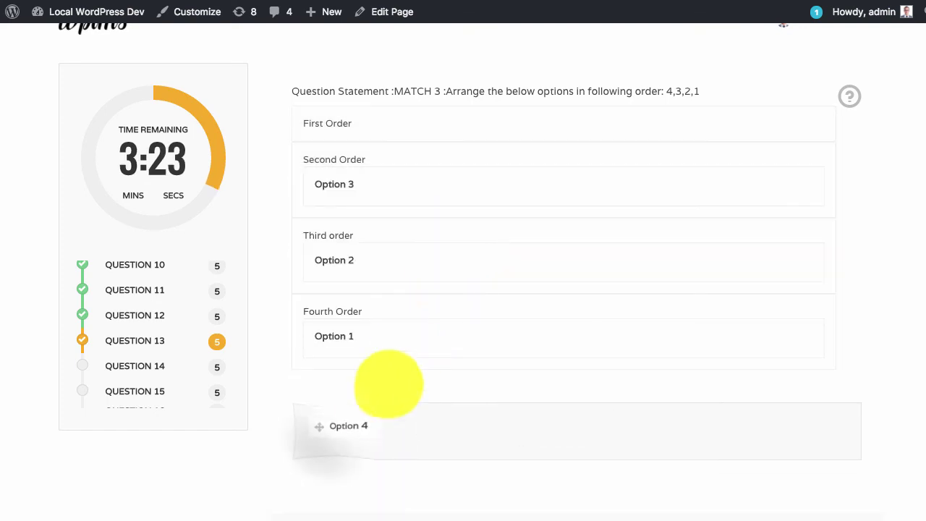
drag(389, 384, 431, 340)
drag(561, 132, 563, 125)
scroll(610, 275, down, 4)
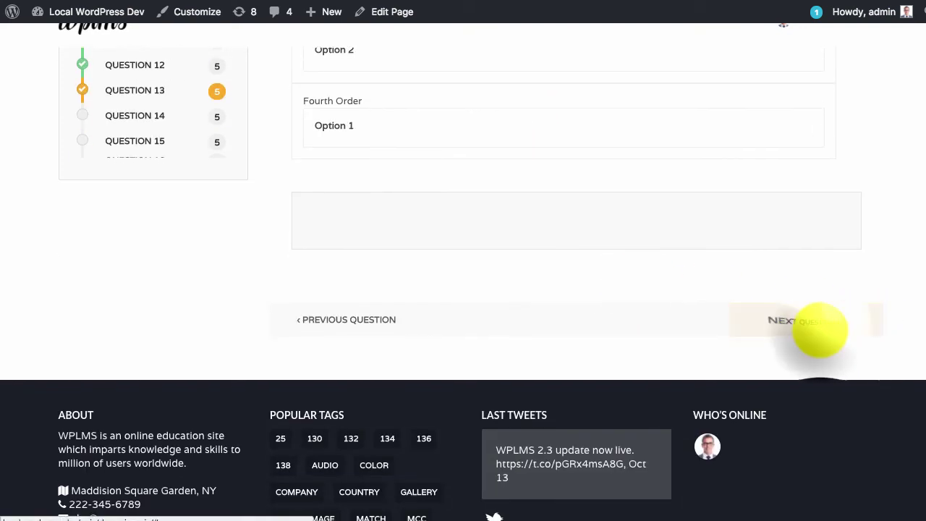
click(821, 326)
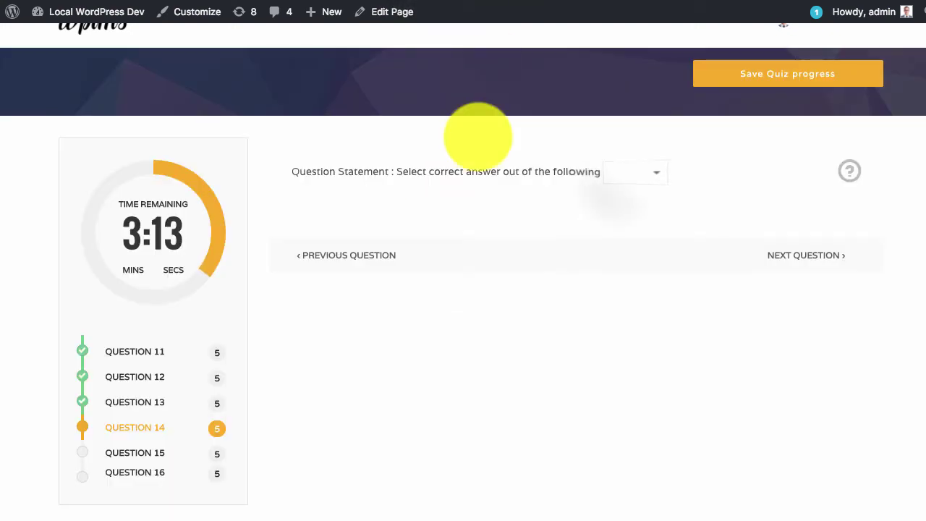
Choose Option 2 from Question 14's dropdown, then Option 3 for Questions 15 and 16
click(621, 173)
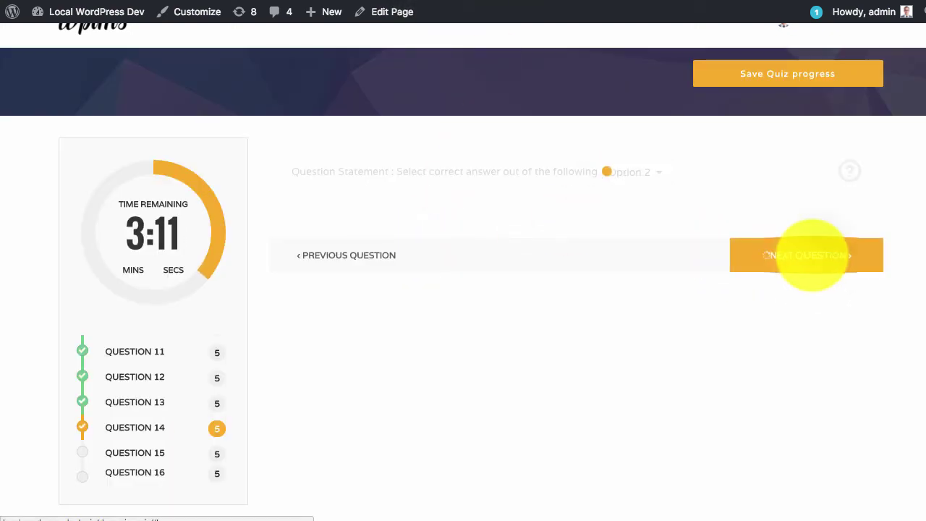
click(807, 255)
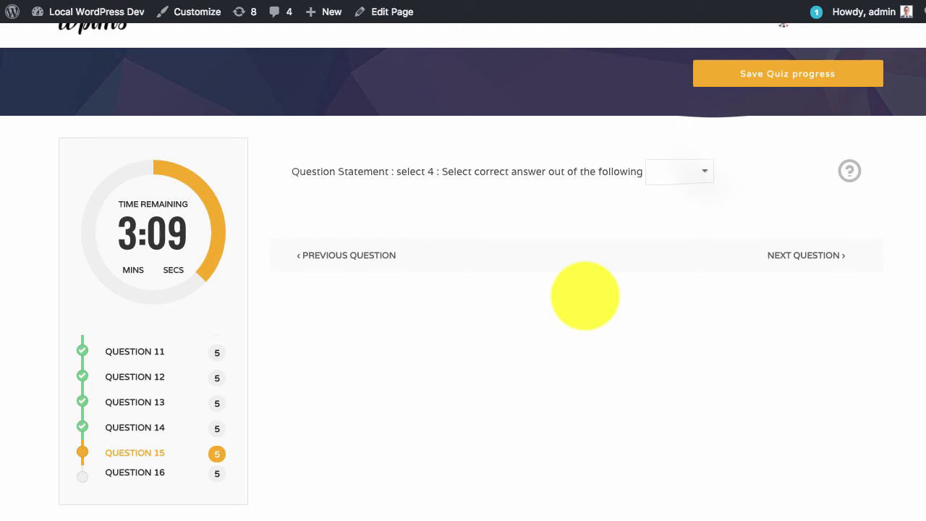
click(696, 170)
click(675, 200)
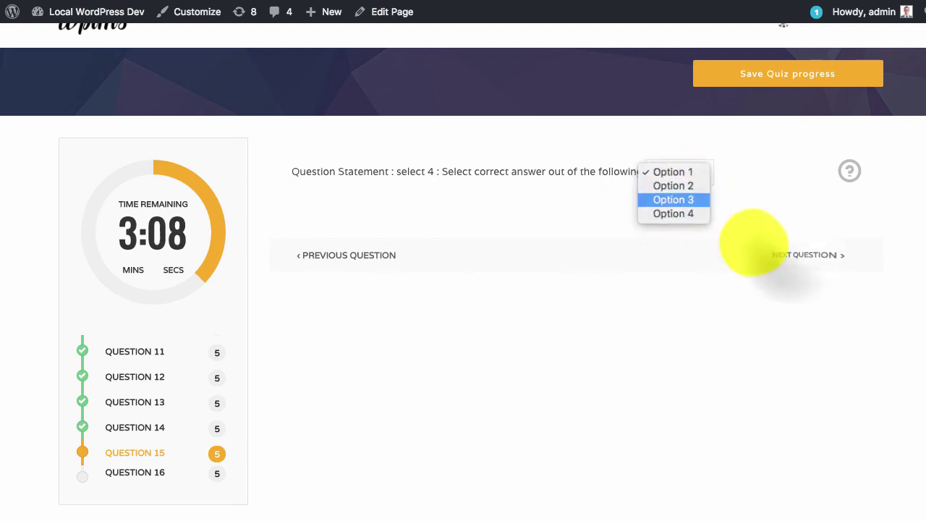
click(785, 254)
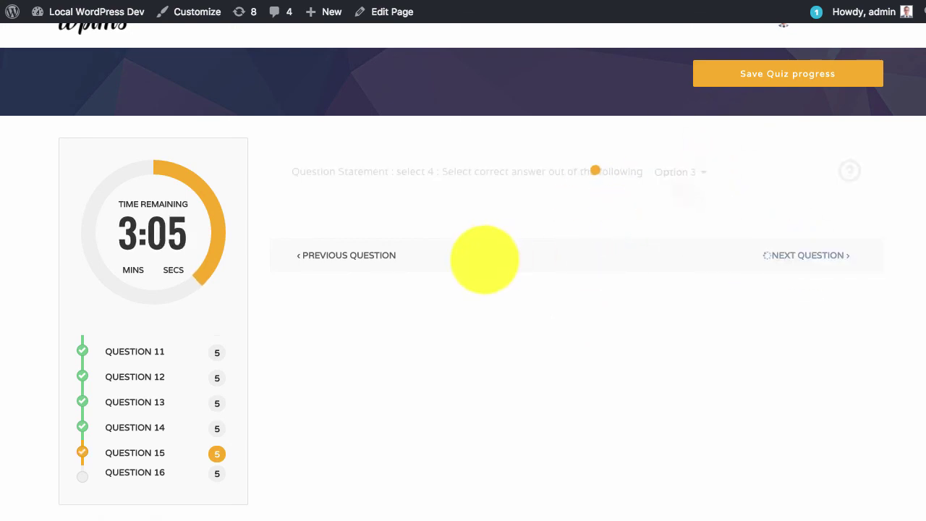
click(693, 172)
click(682, 198)
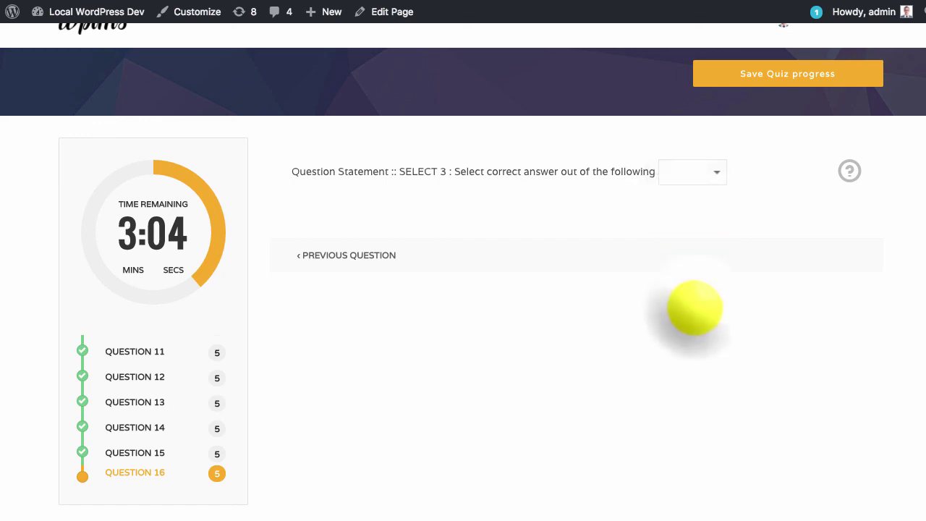
Submit the Dynamic Quiz for grading and confirm the submission
scroll(506, 347, up, 3)
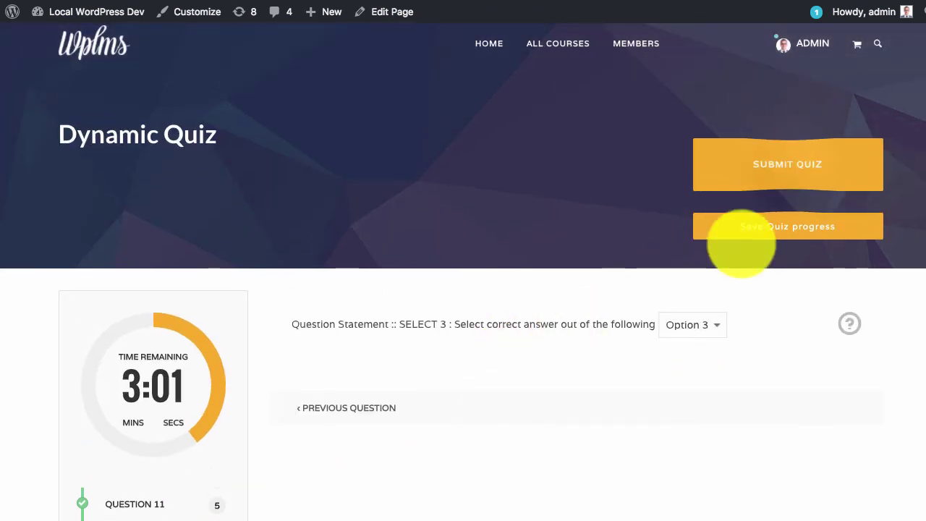
click(788, 165)
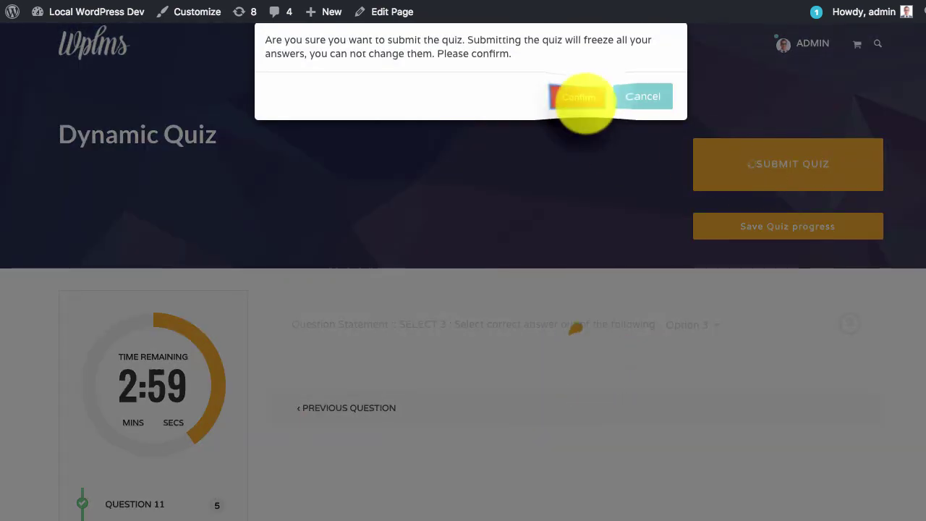
click(579, 97)
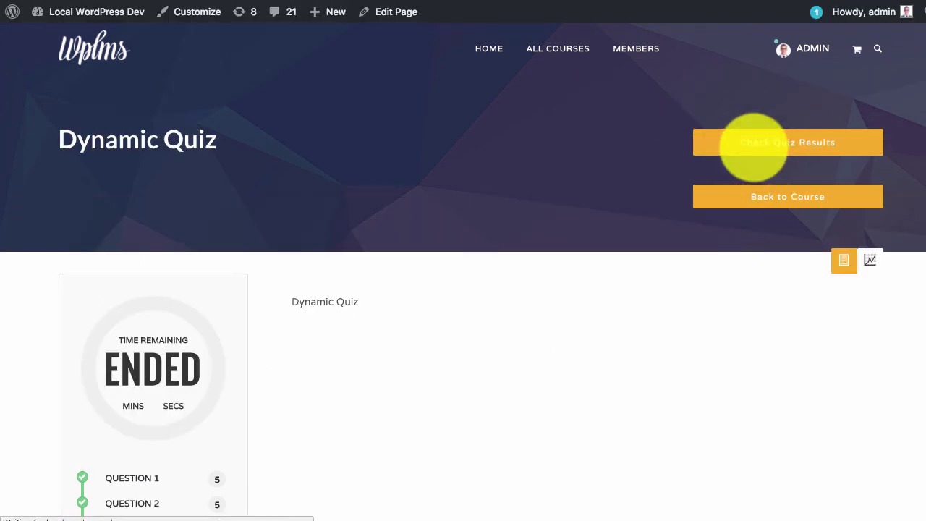
scroll(622, 195, down, 4)
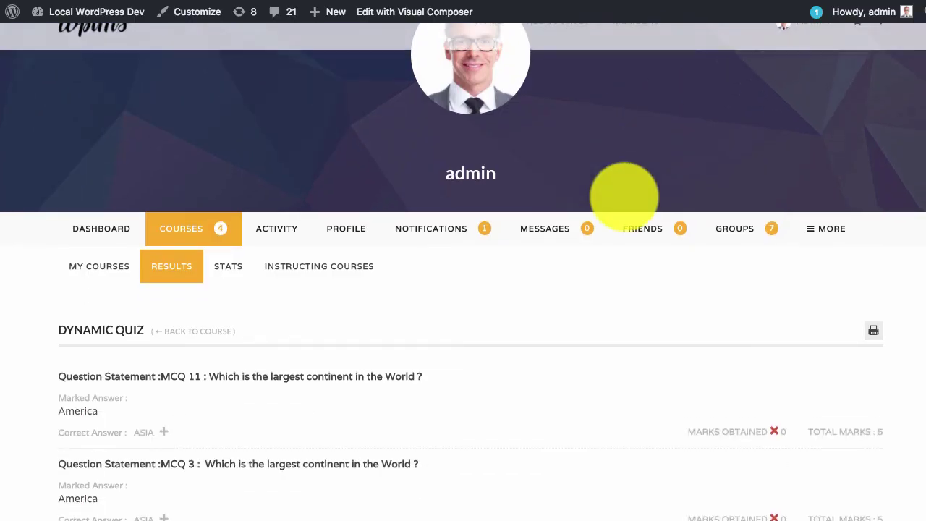
scroll(580, 282, up, 2)
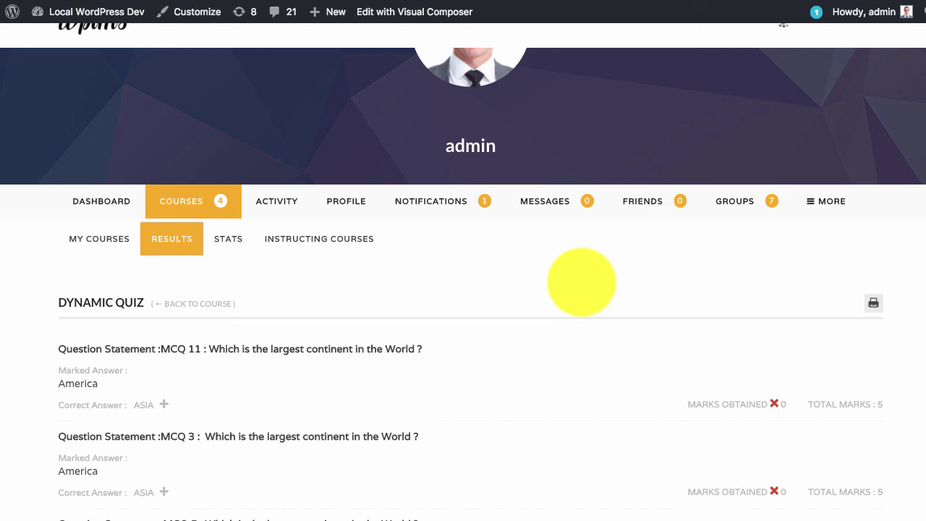
scroll(581, 282, down, 9)
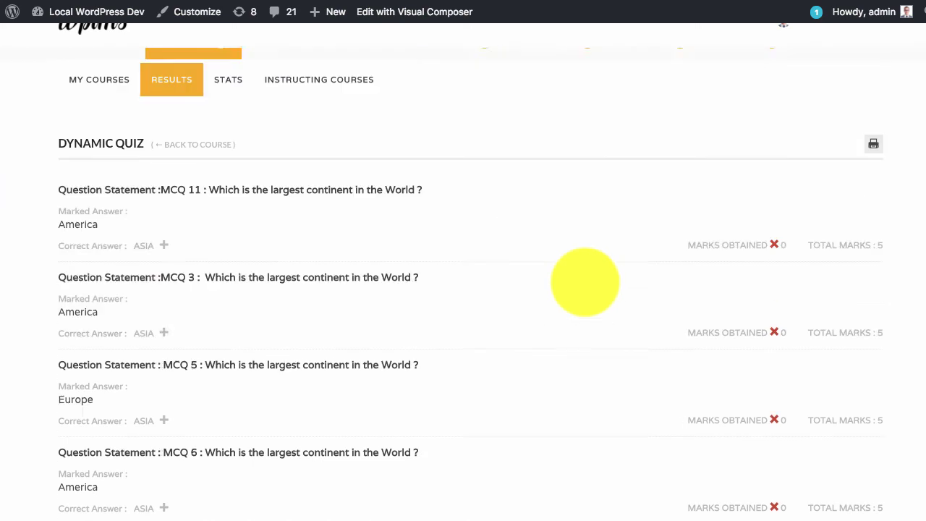
scroll(476, 304, down, 5)
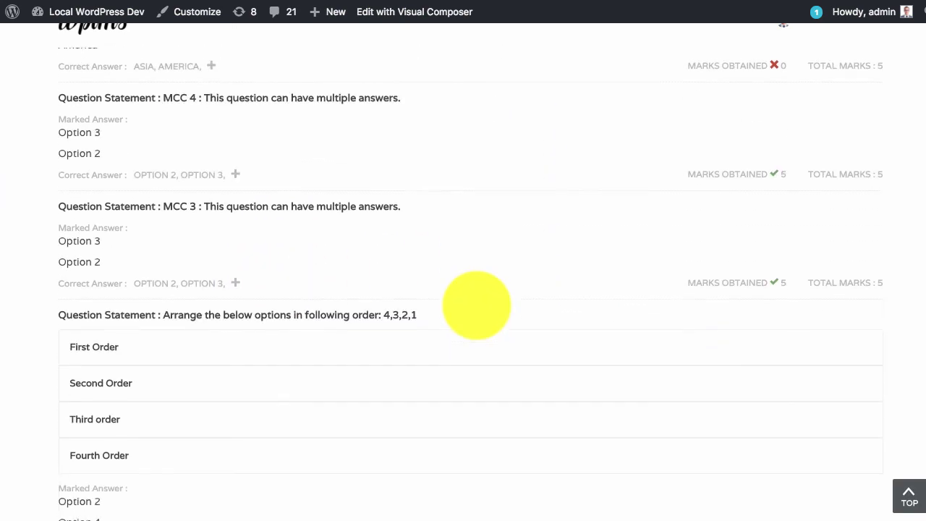
scroll(476, 305, down, 13)
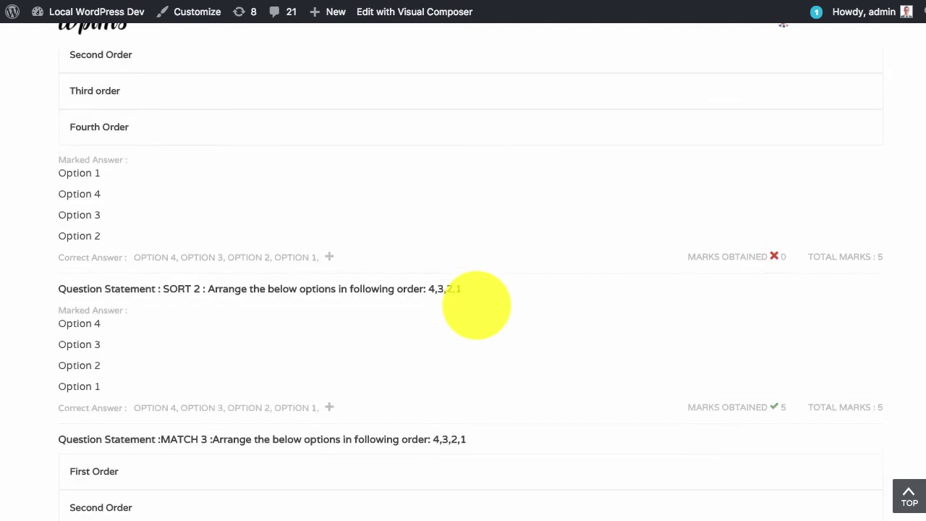